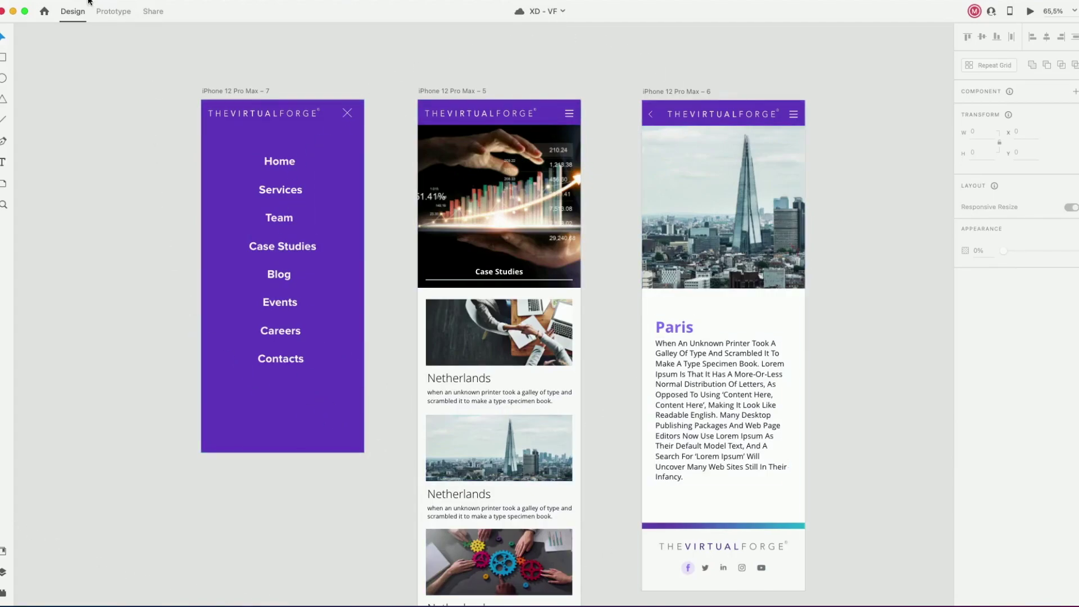
Link the menu's Case Studies item to artboard iPhone 12 Pro Max – 5 with a Tap-triggered Transition.
click(116, 15)
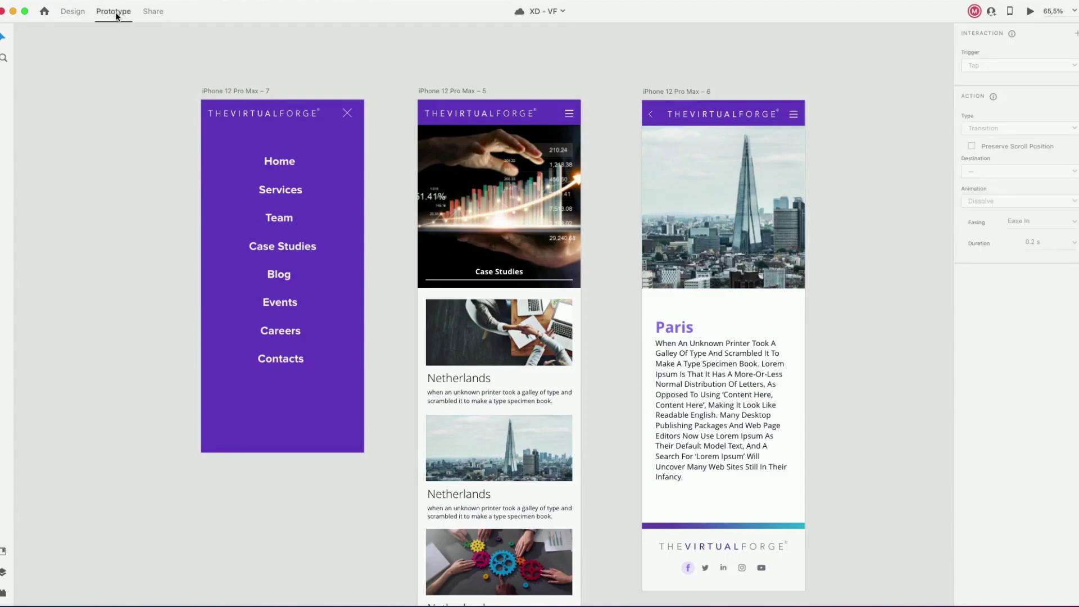
drag(401, 368, 414, 369)
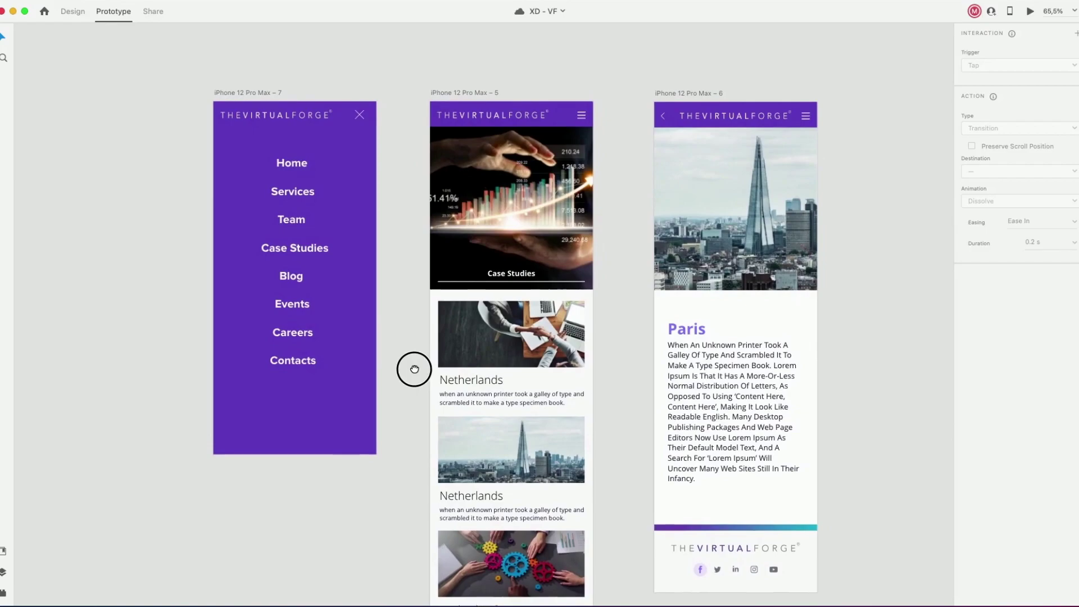
drag(414, 369, 411, 371)
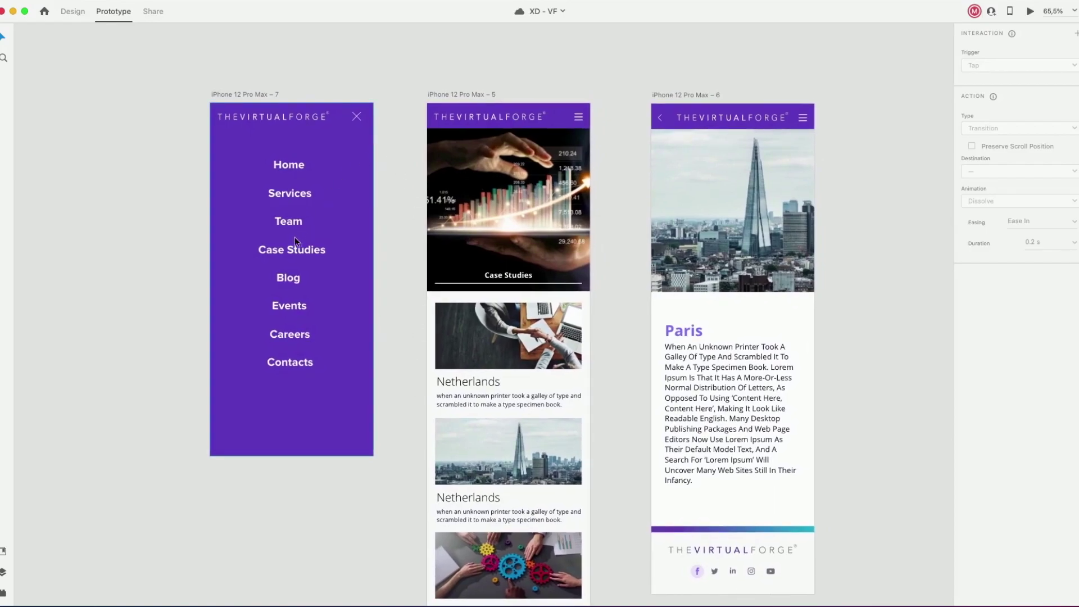
click(288, 251)
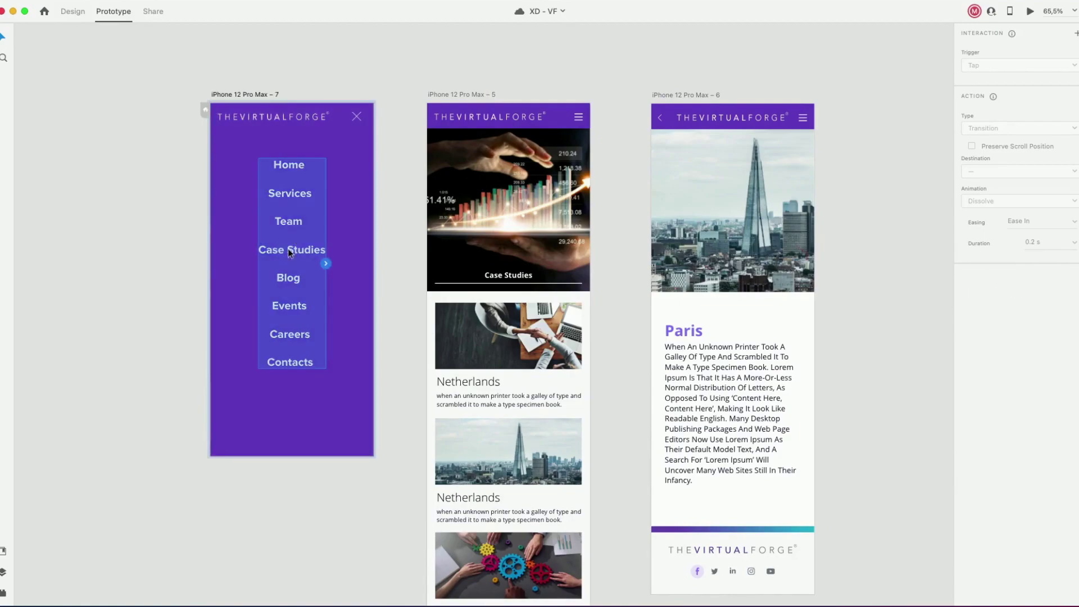
double_click(288, 252)
drag(327, 250, 468, 243)
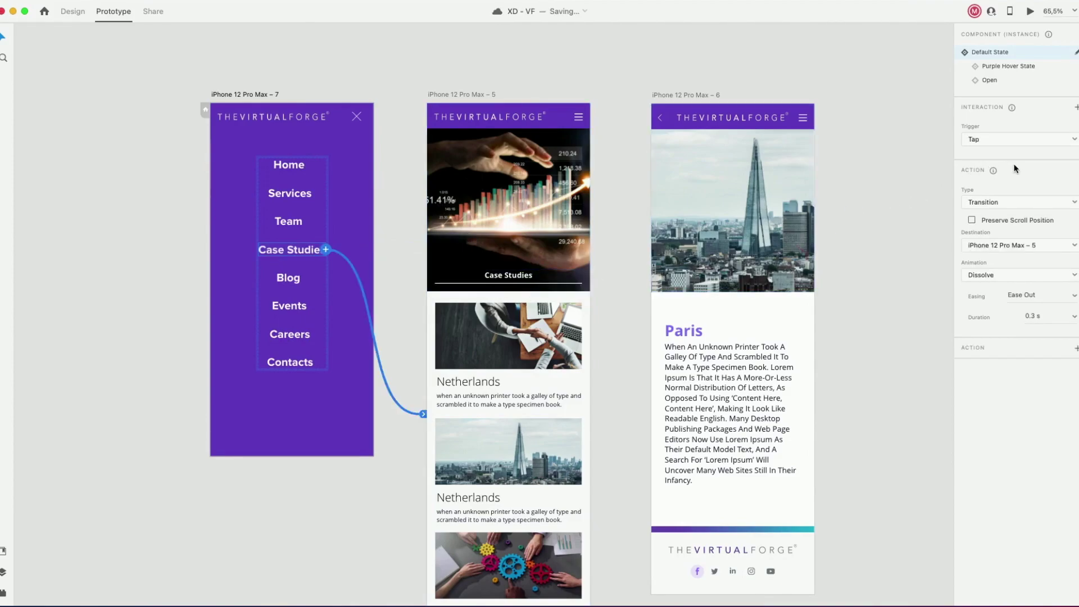
click(997, 139)
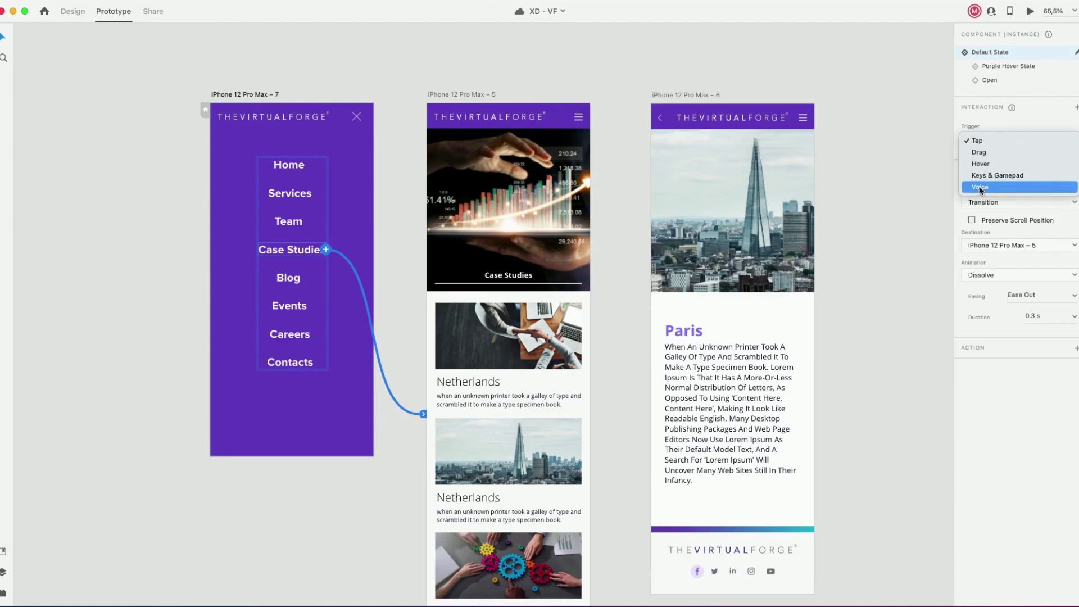
click(980, 142)
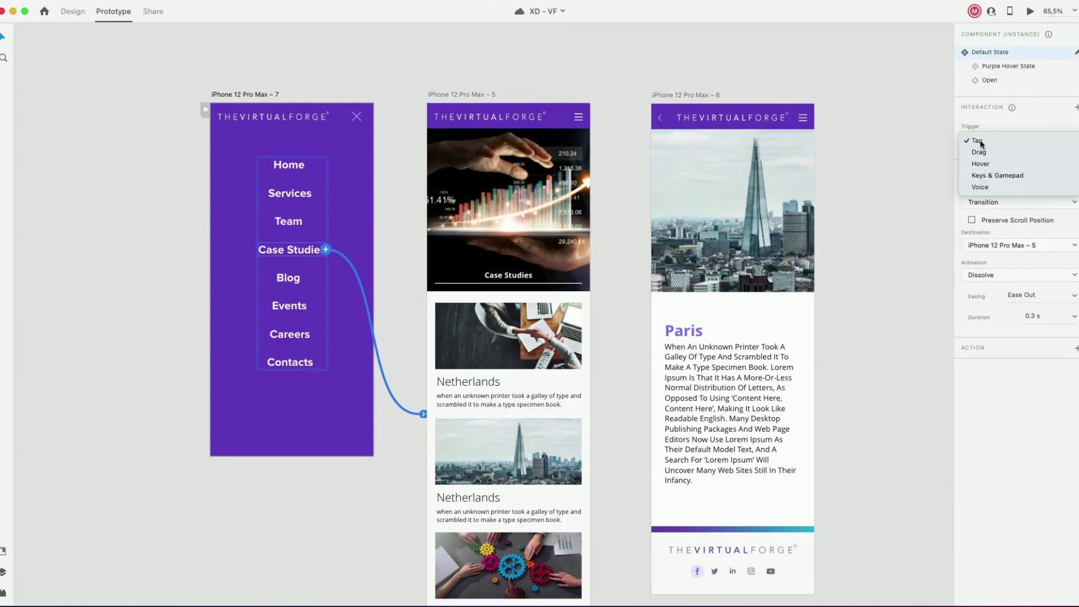
click(983, 203)
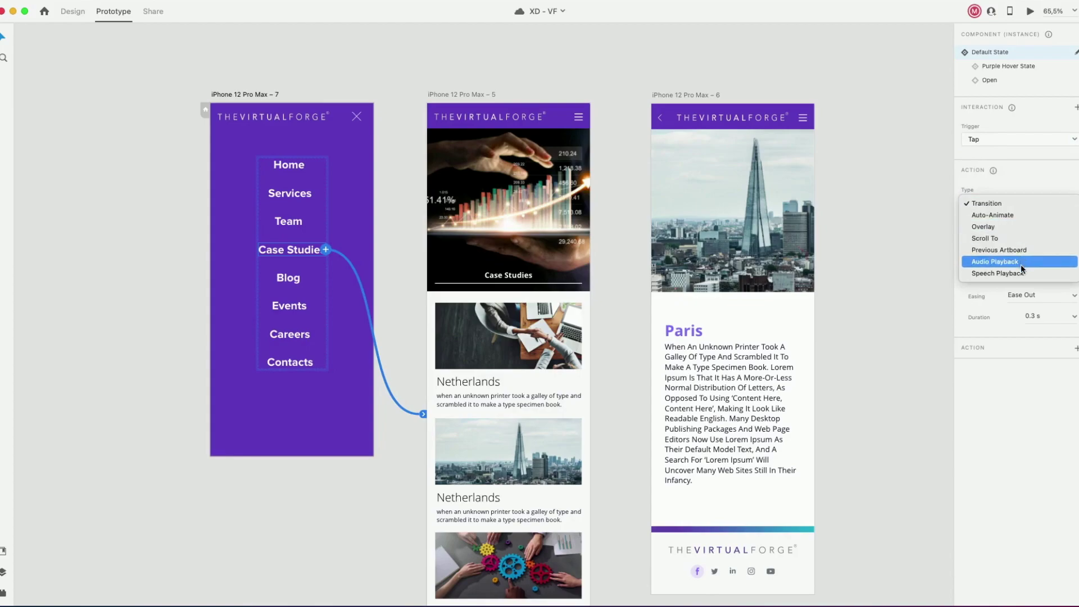
click(1008, 204)
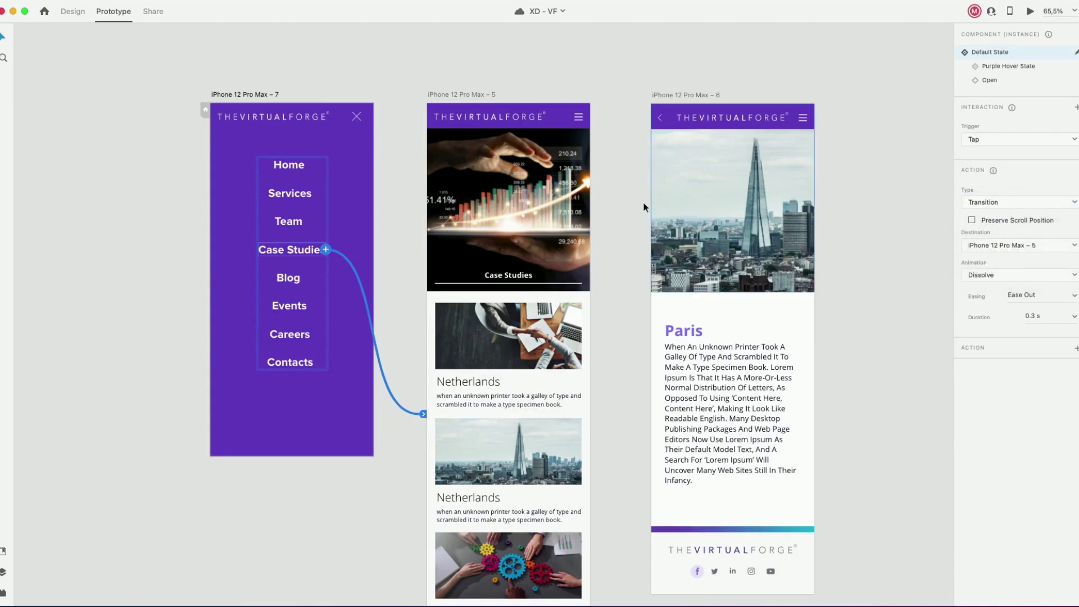
click(1030, 11)
Verify in the preview that Case Studies leads to the case study list screen.
click(410, 315)
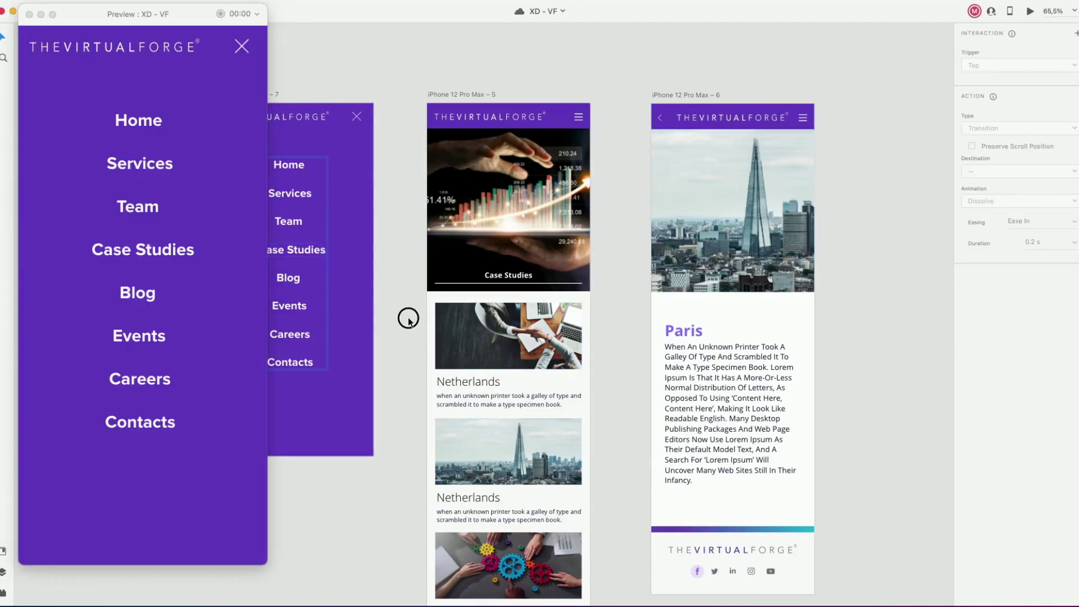
drag(410, 313, 505, 310)
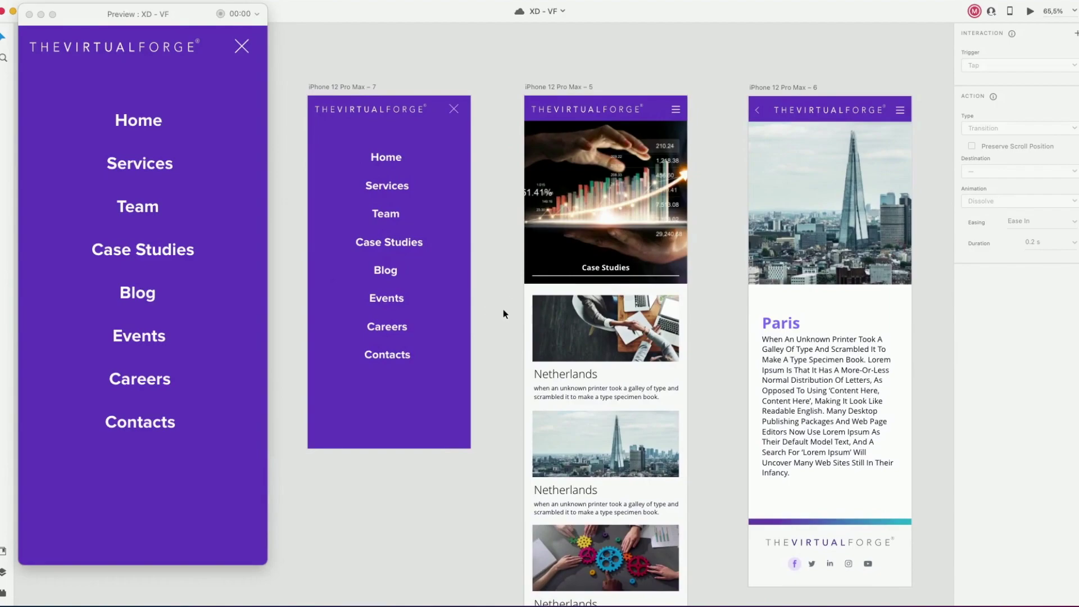
click(377, 241)
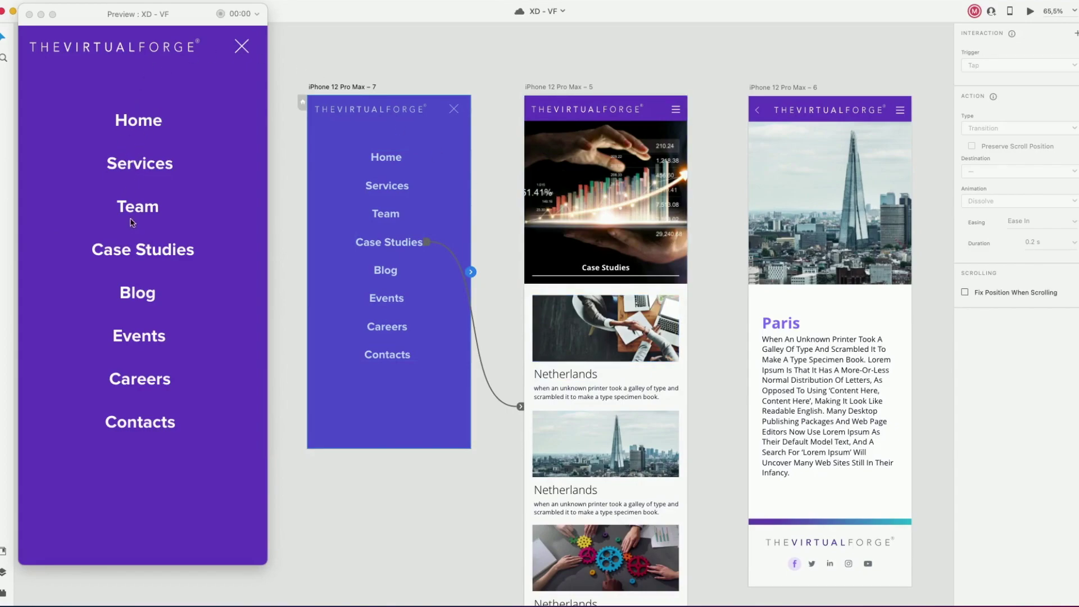
click(142, 257)
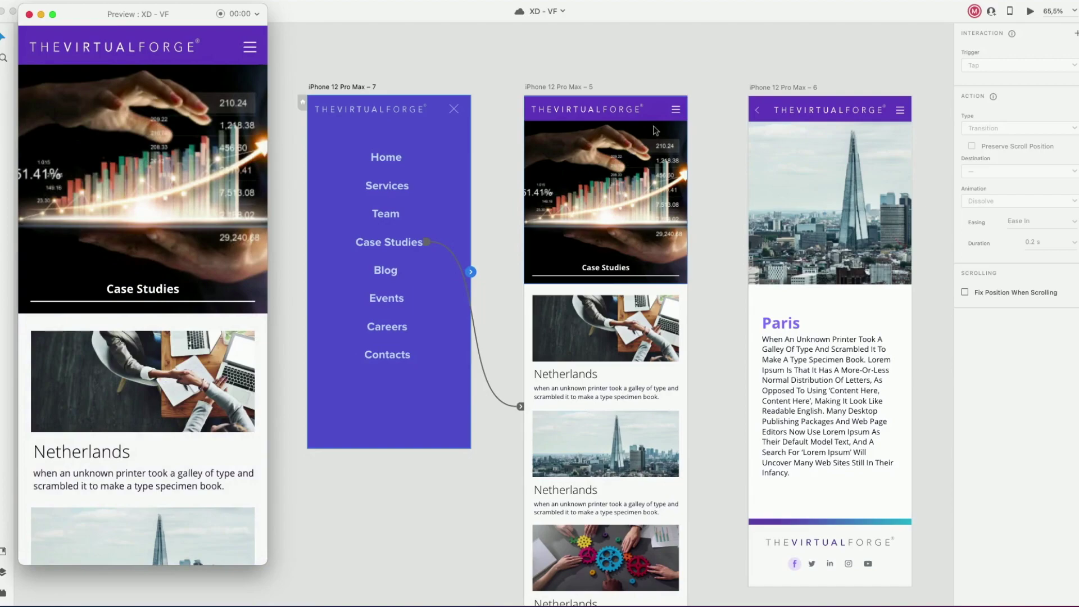
click(677, 111)
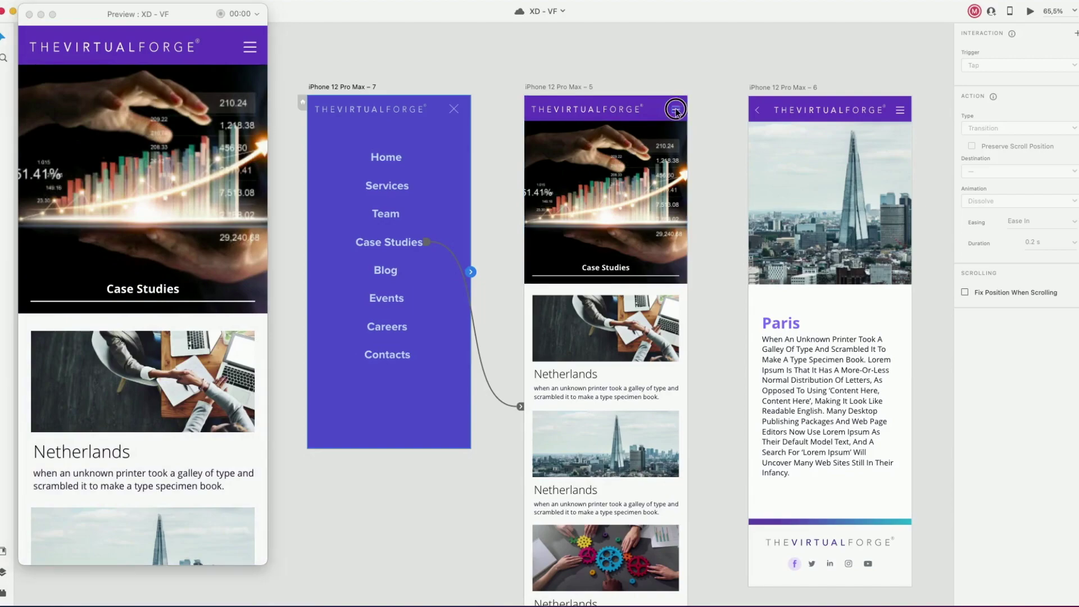
Link the case study list's menu icon to menu artboard 7 as an Overlay.
click(677, 110)
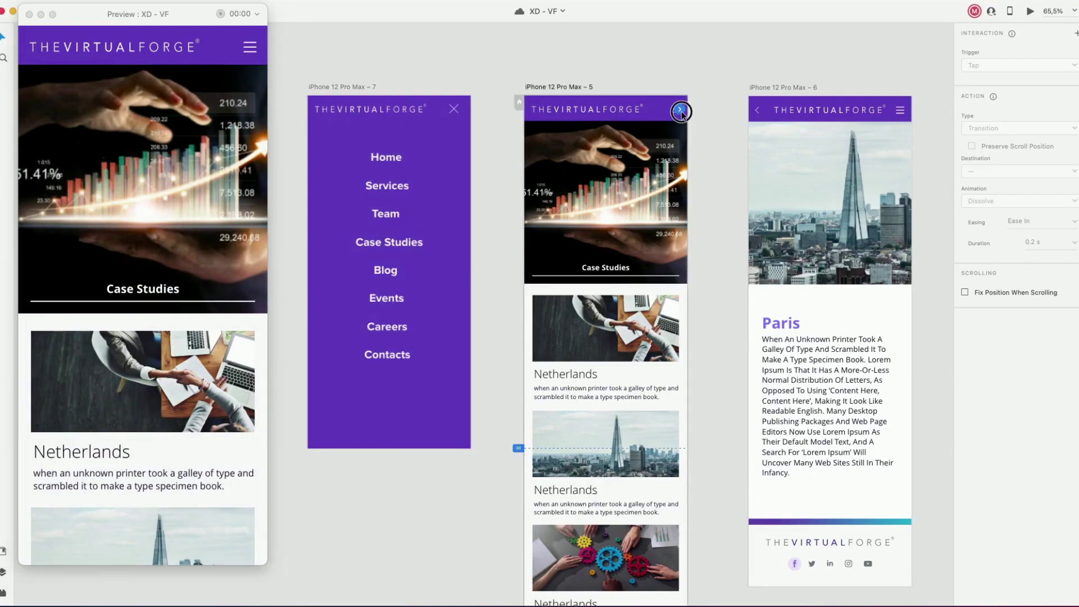
drag(679, 110, 434, 309)
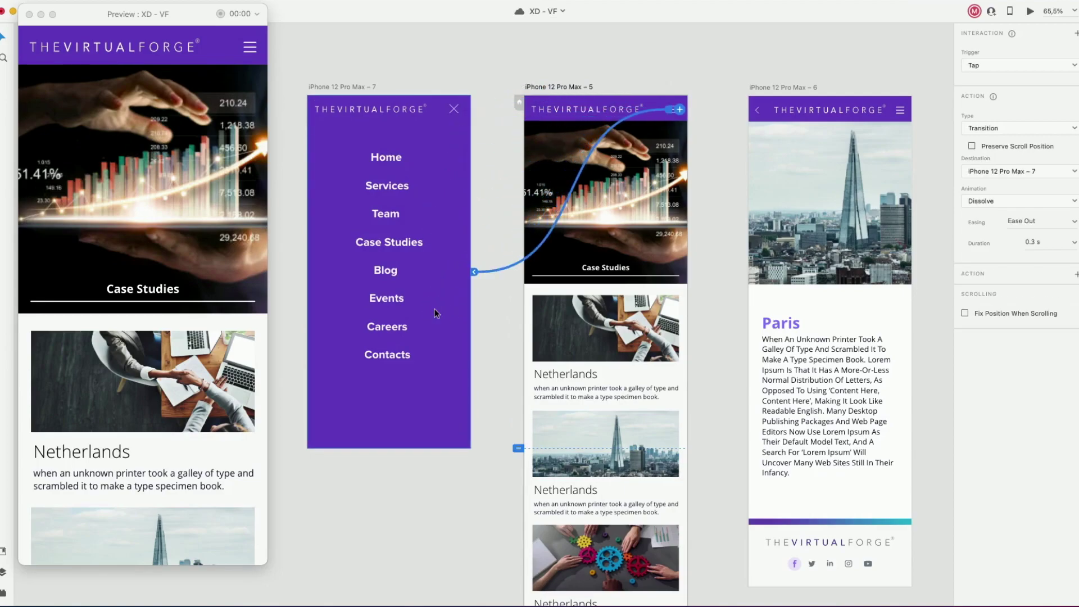
click(993, 130)
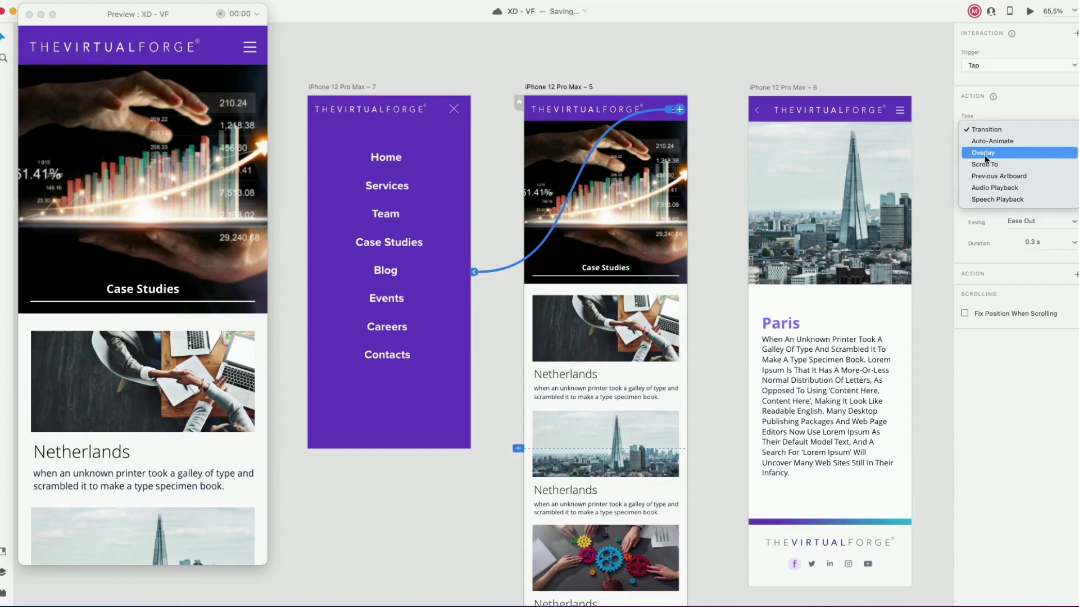
click(985, 155)
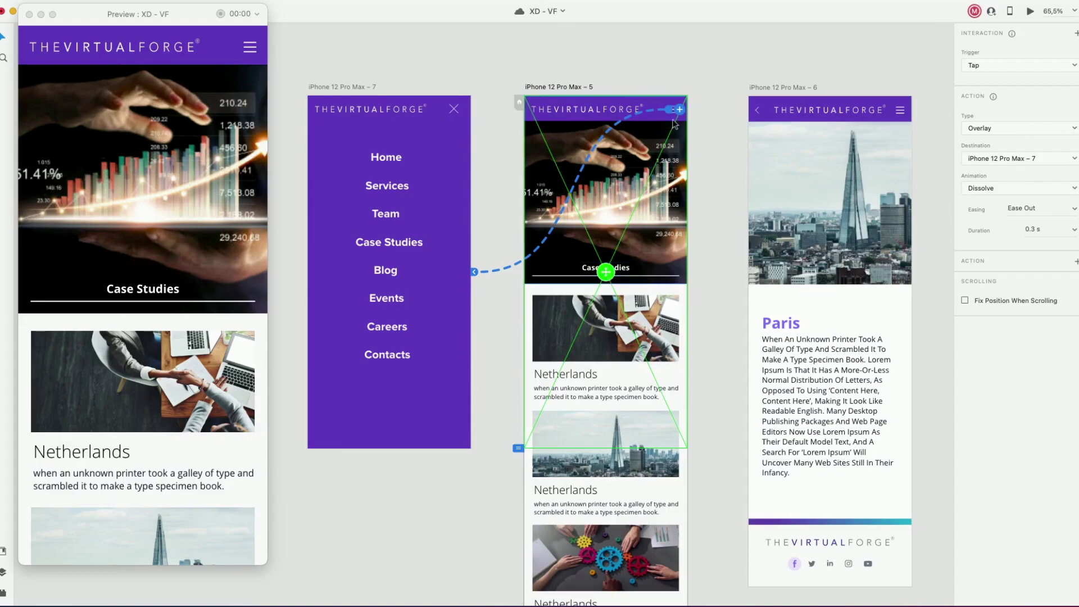
Test in the preview that the menu icon opens the overlay and Case Studies works from it.
click(251, 49)
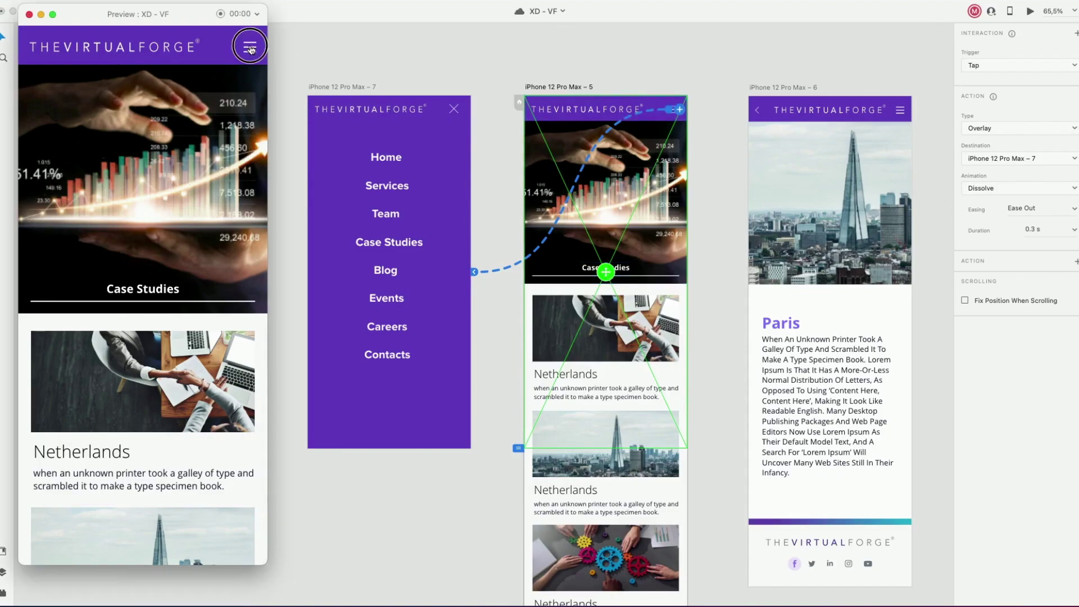
click(250, 50)
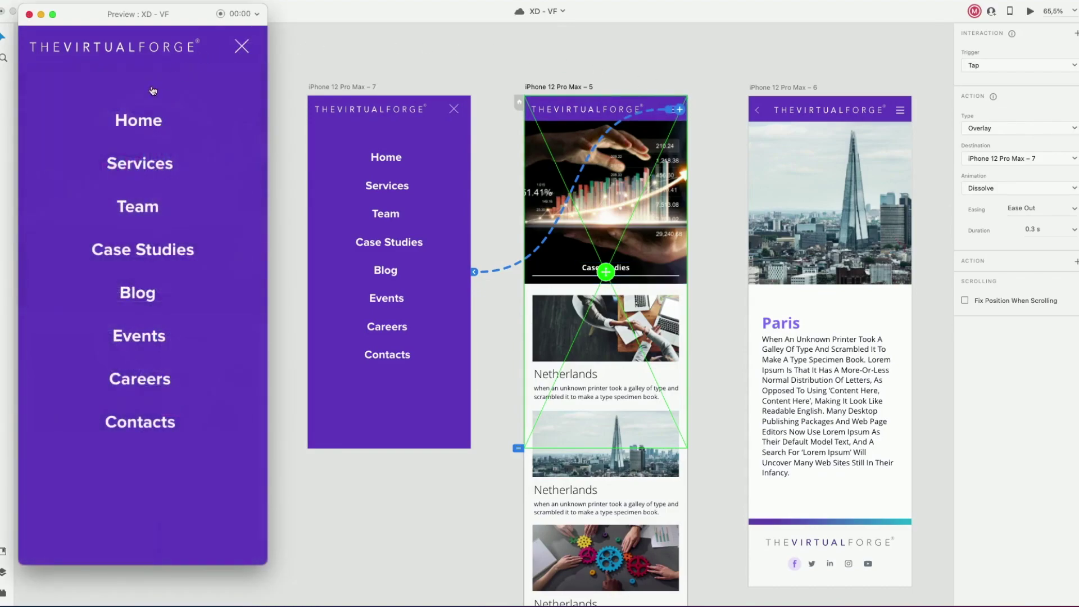
click(153, 253)
click(250, 51)
Give the menu artboard's close X a tap action of Previous Artboard.
click(455, 110)
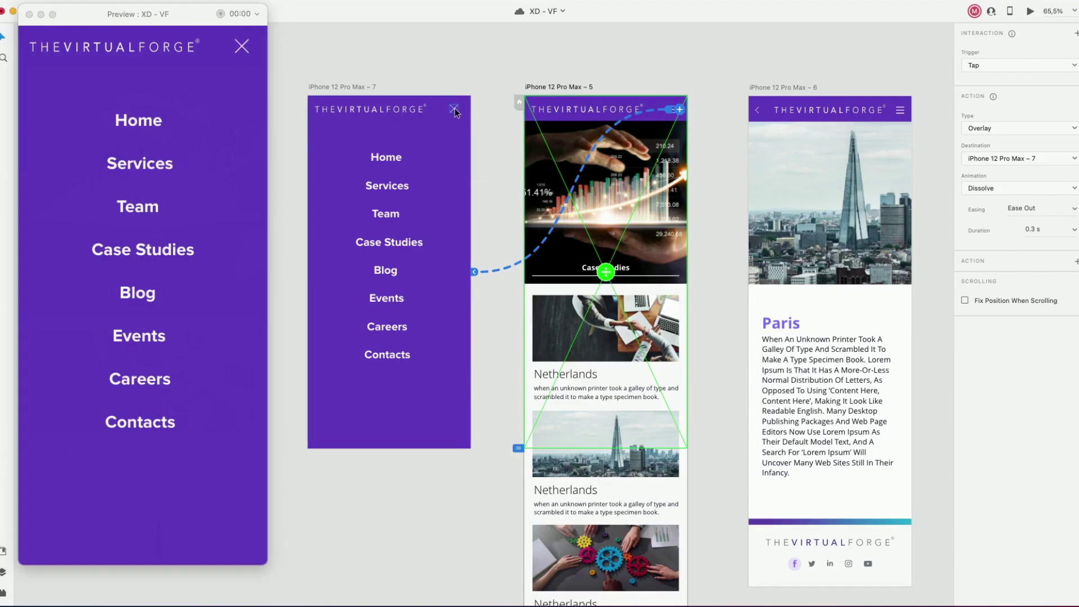
click(455, 111)
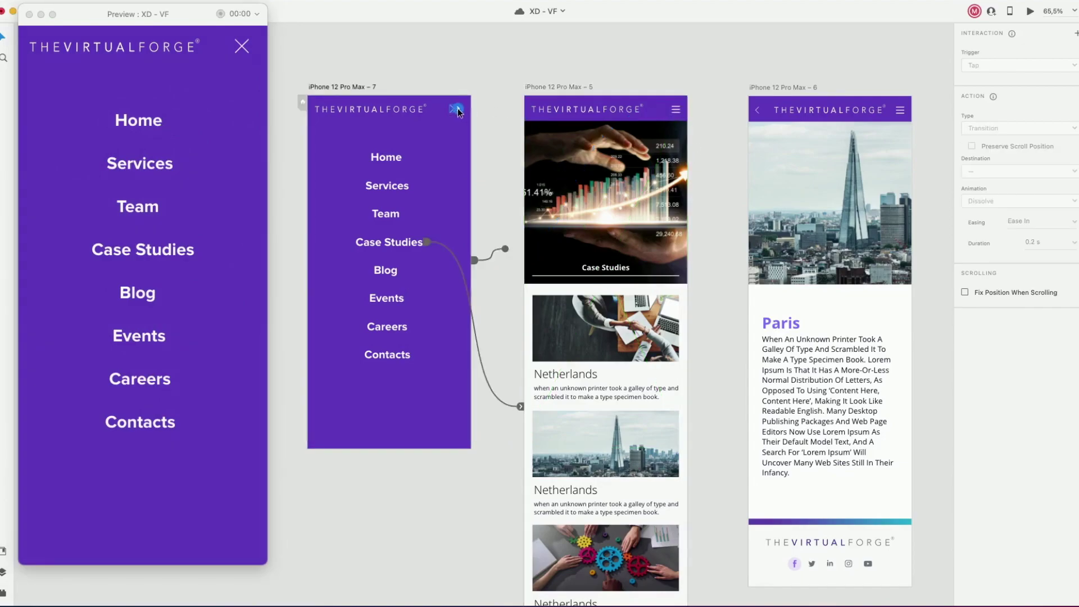
click(457, 107)
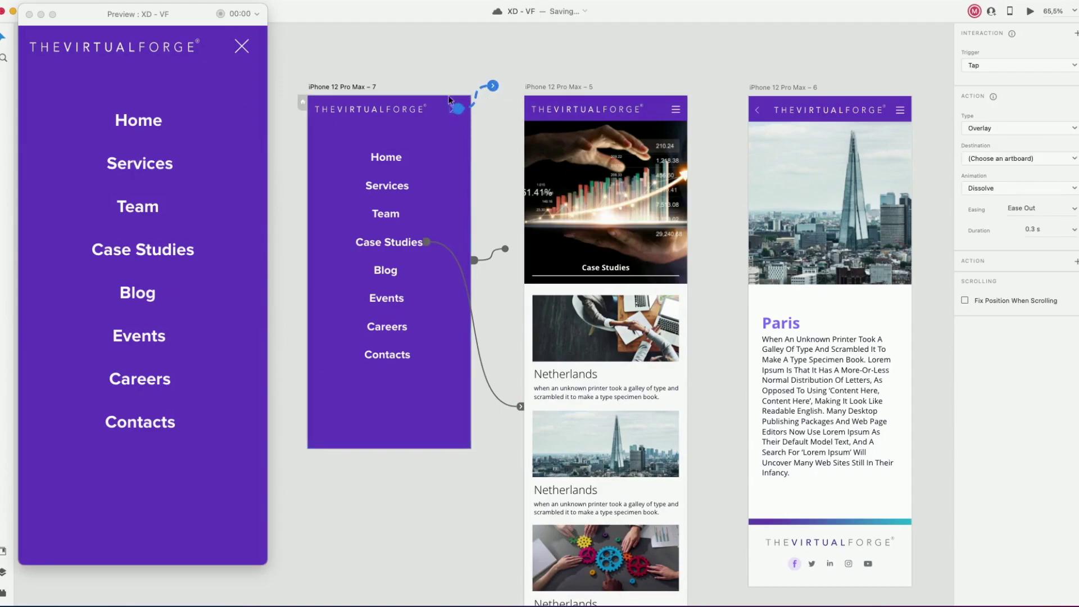
click(992, 129)
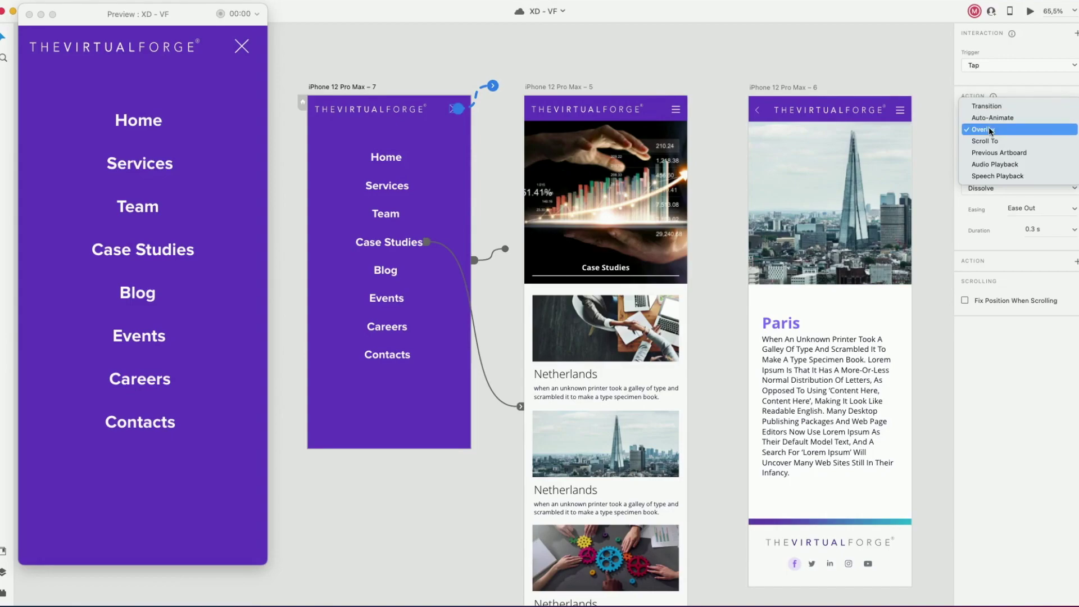
click(974, 154)
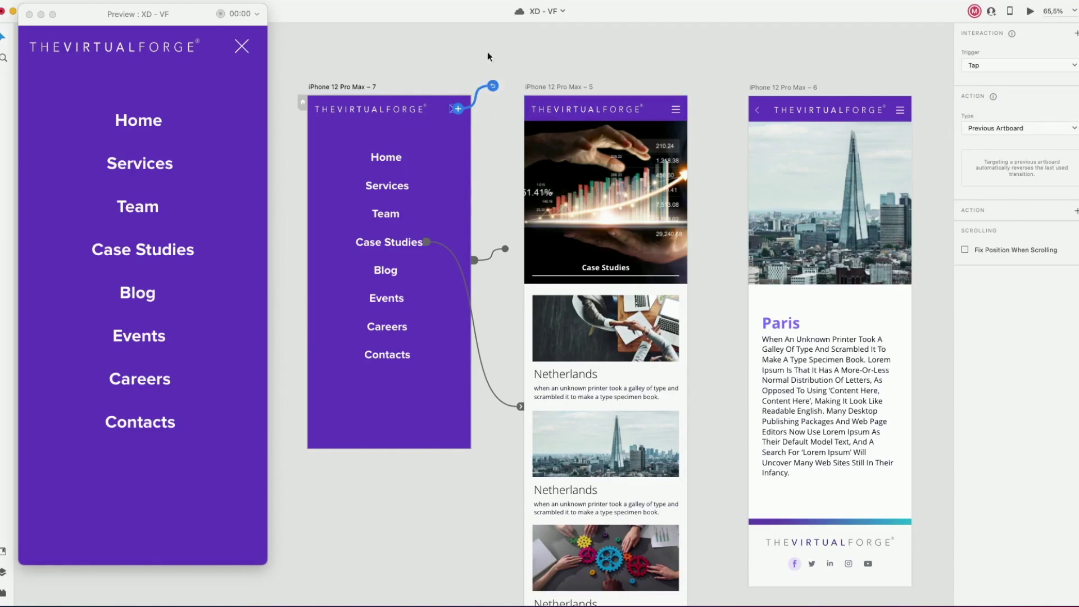
Test opening and closing the menu in the preview.
click(240, 49)
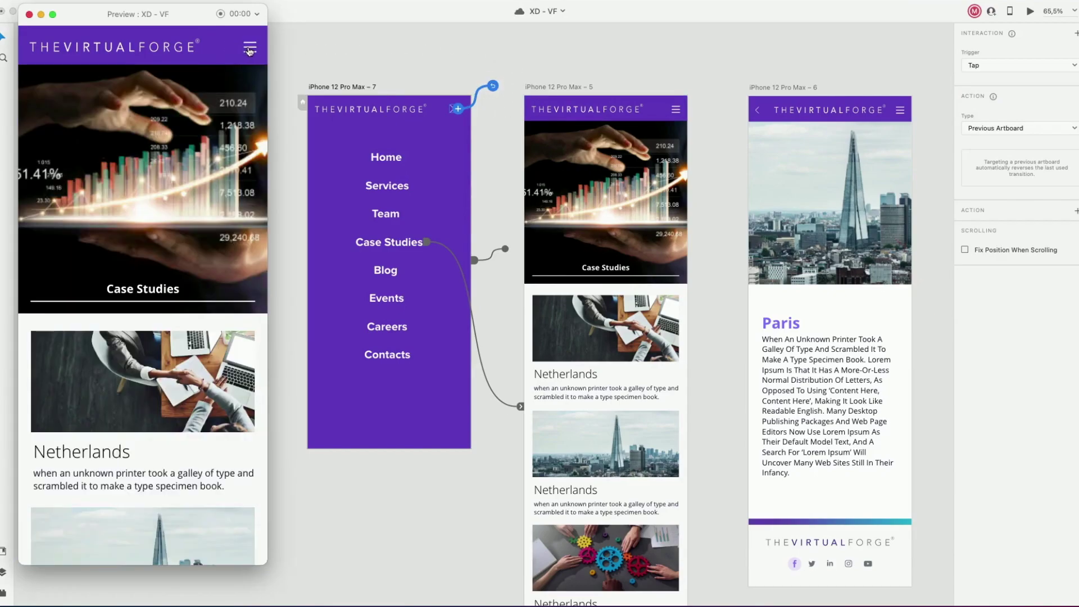
click(249, 51)
click(245, 49)
click(549, 73)
drag(695, 80, 663, 77)
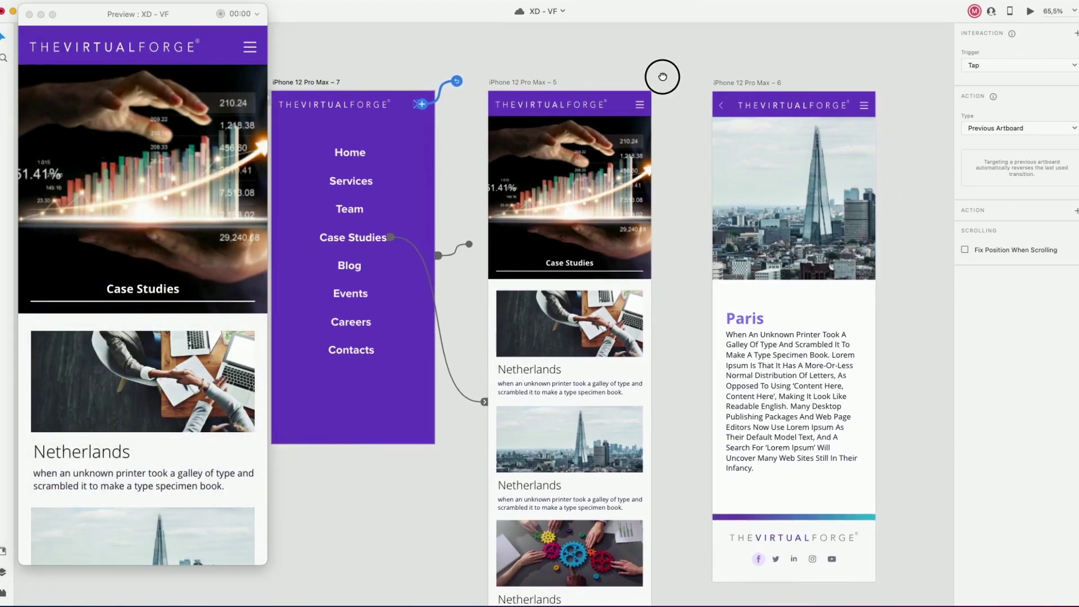
Link the second card's skyline image to the Paris artboard 6 as a Dissolve Transition instead of Overlay.
click(566, 437)
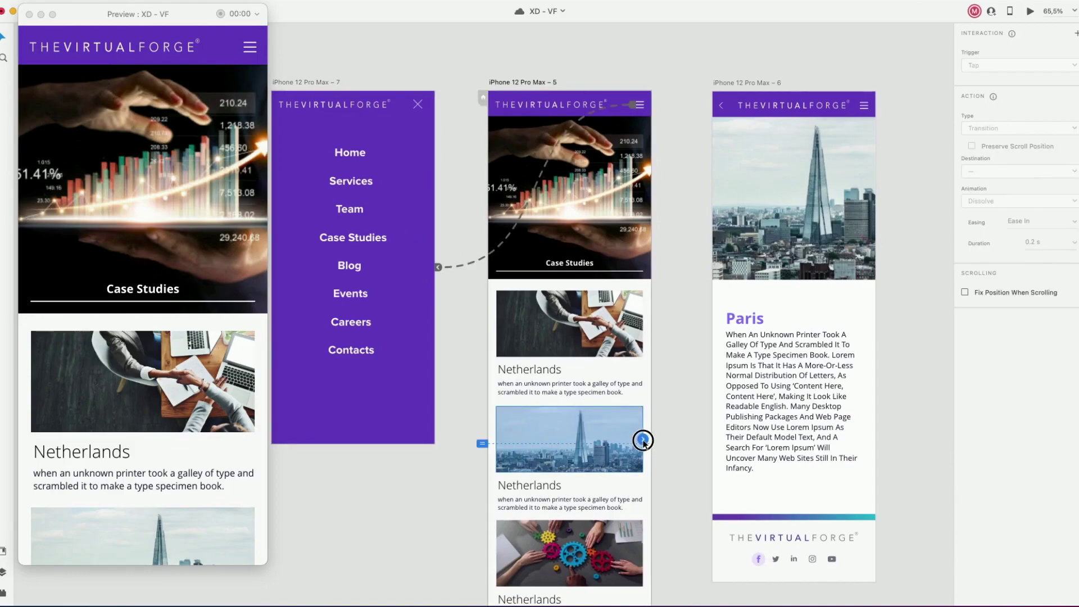
drag(643, 439, 761, 271)
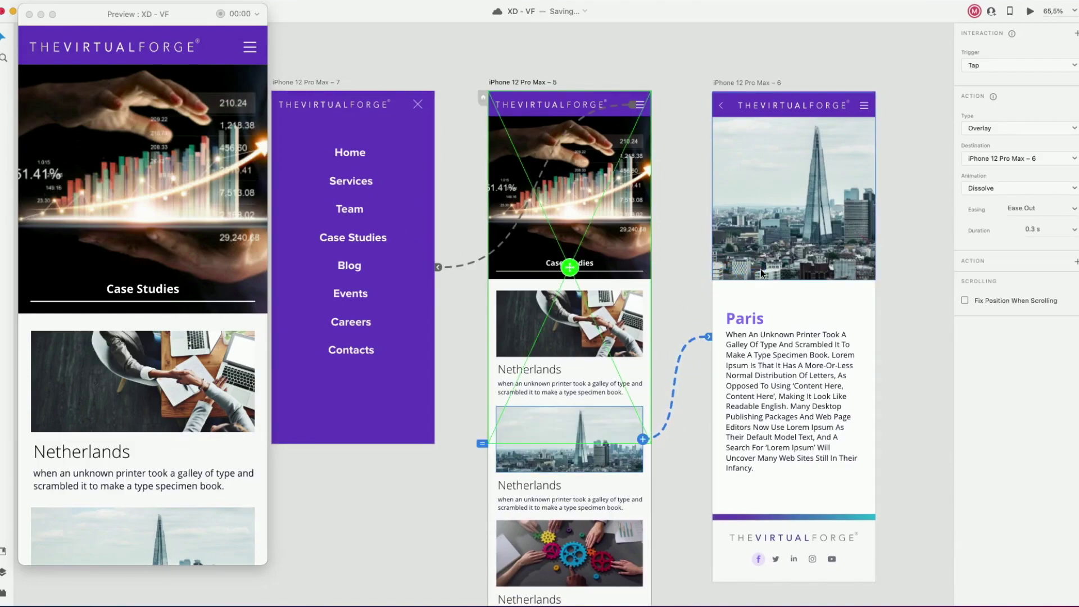
click(996, 130)
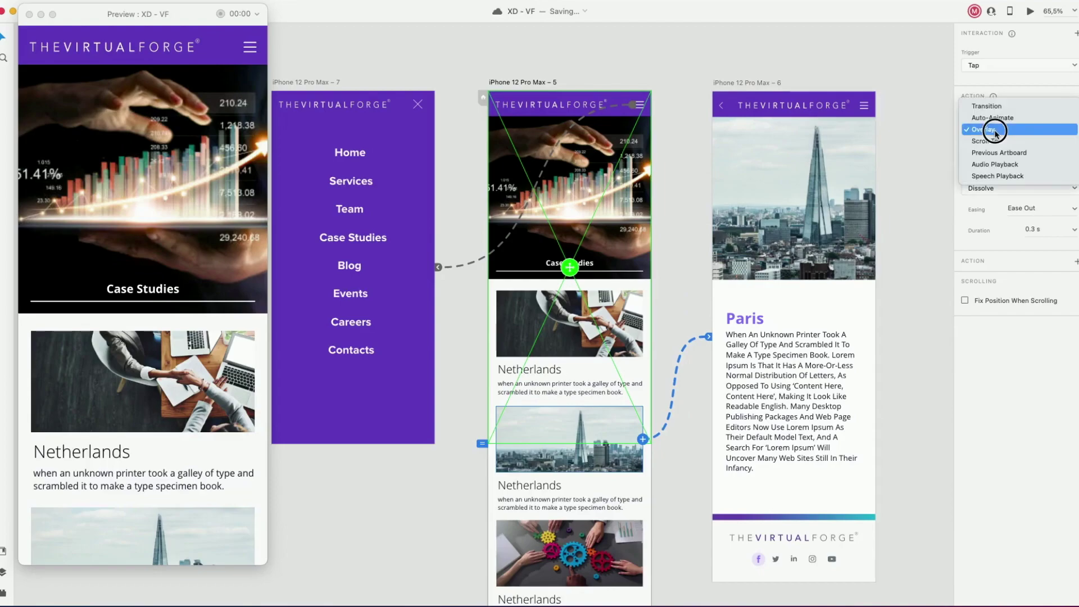
click(996, 110)
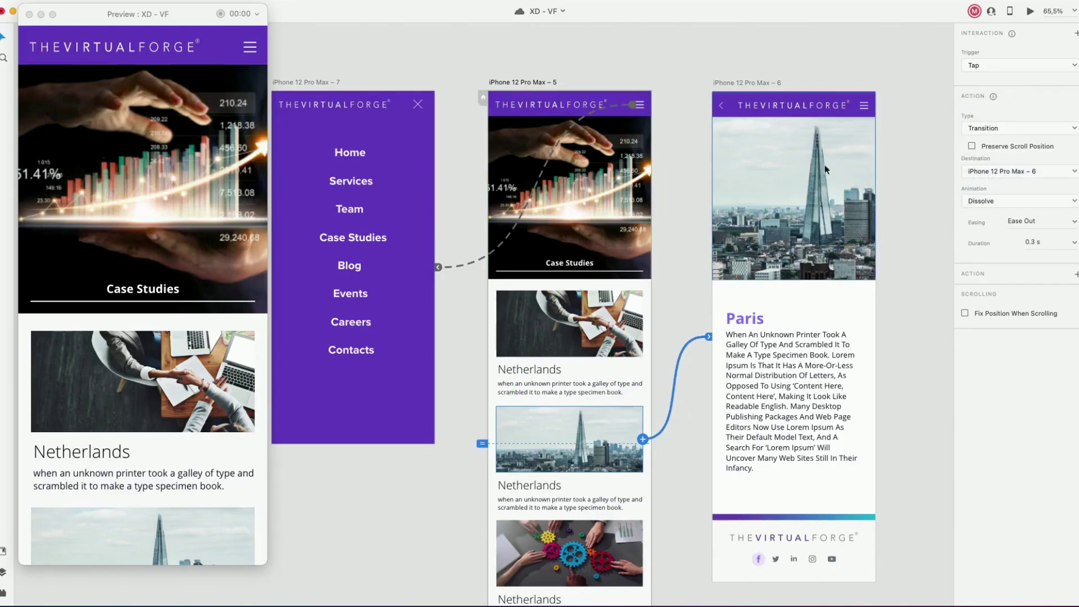
Scroll the preview and tap the skyline card to confirm it opens the Paris page.
scroll(143, 248, down, 2)
scroll(142, 247, down, 10)
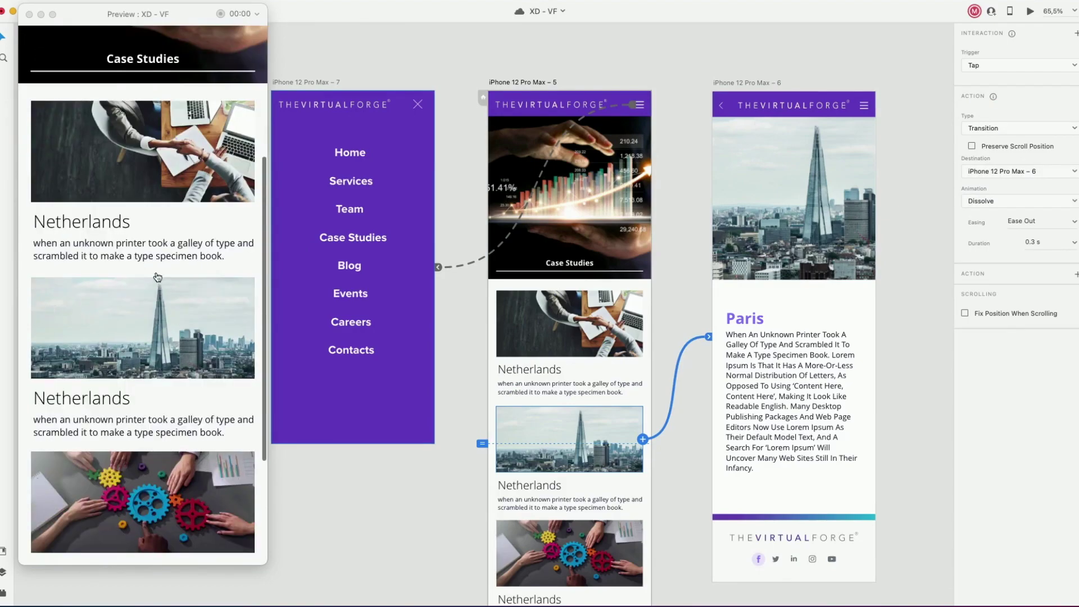
click(141, 336)
click(143, 336)
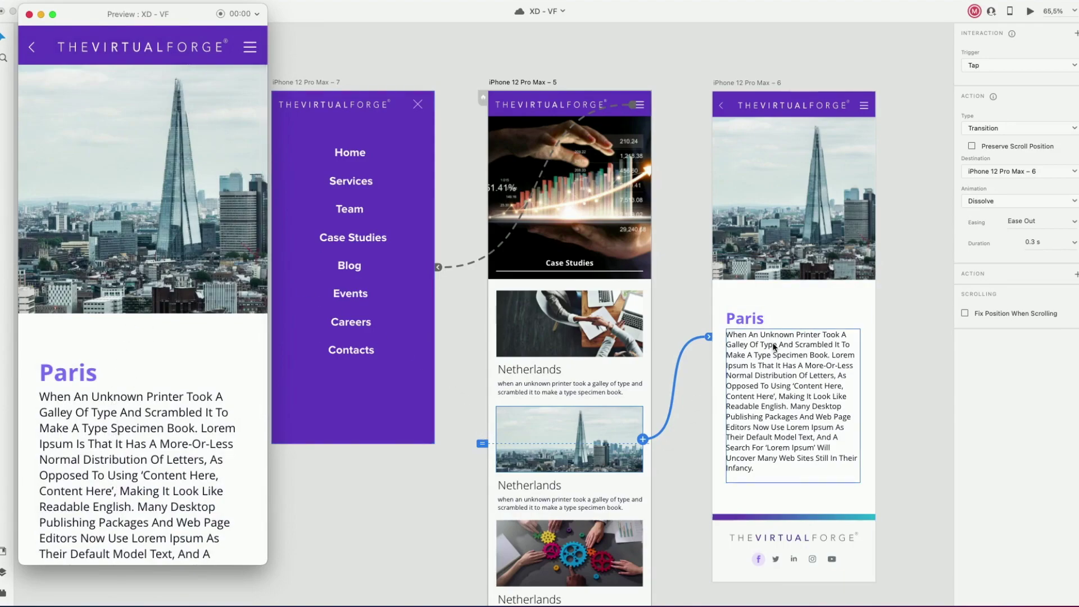
Link the Paris page's hamburger icon to menu artboard 7 as an Overlay.
click(865, 113)
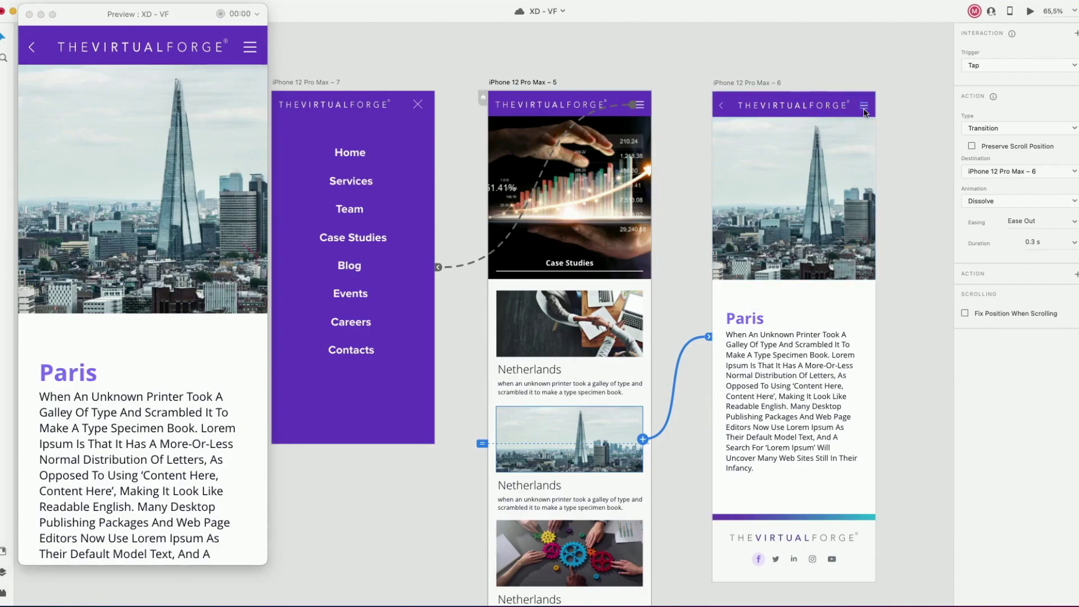
click(864, 112)
drag(869, 106, 392, 299)
click(1023, 128)
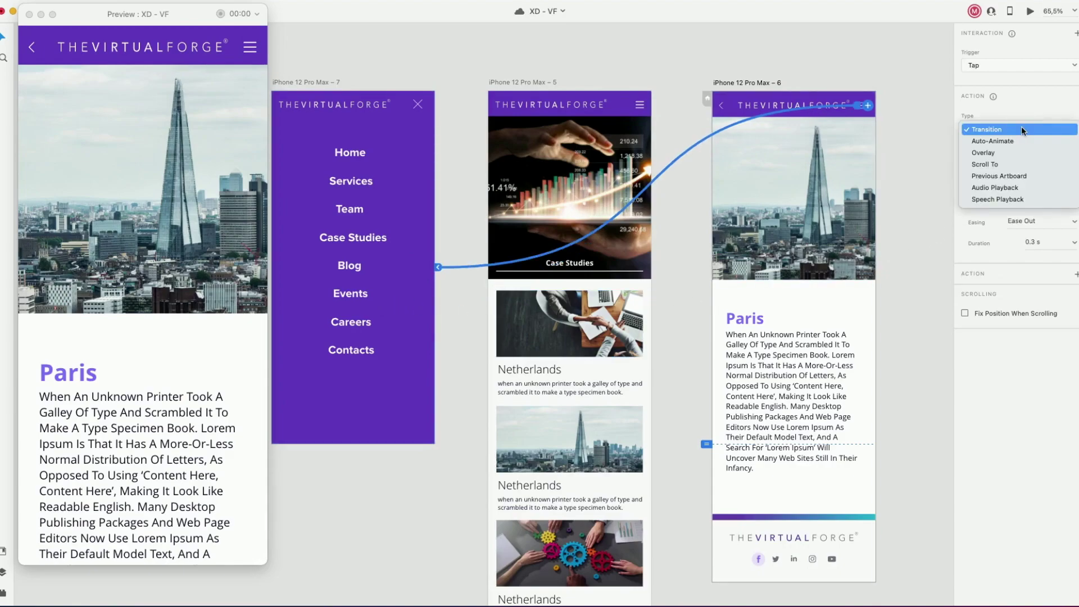
click(985, 153)
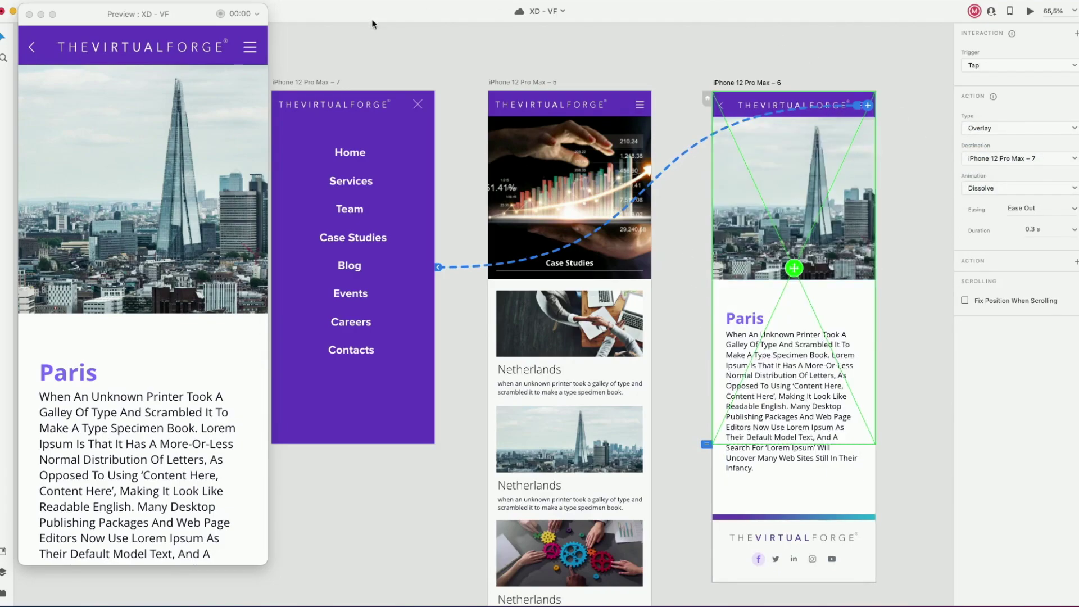
Open and close the menu overlay from the Paris page in the preview.
click(250, 50)
click(250, 51)
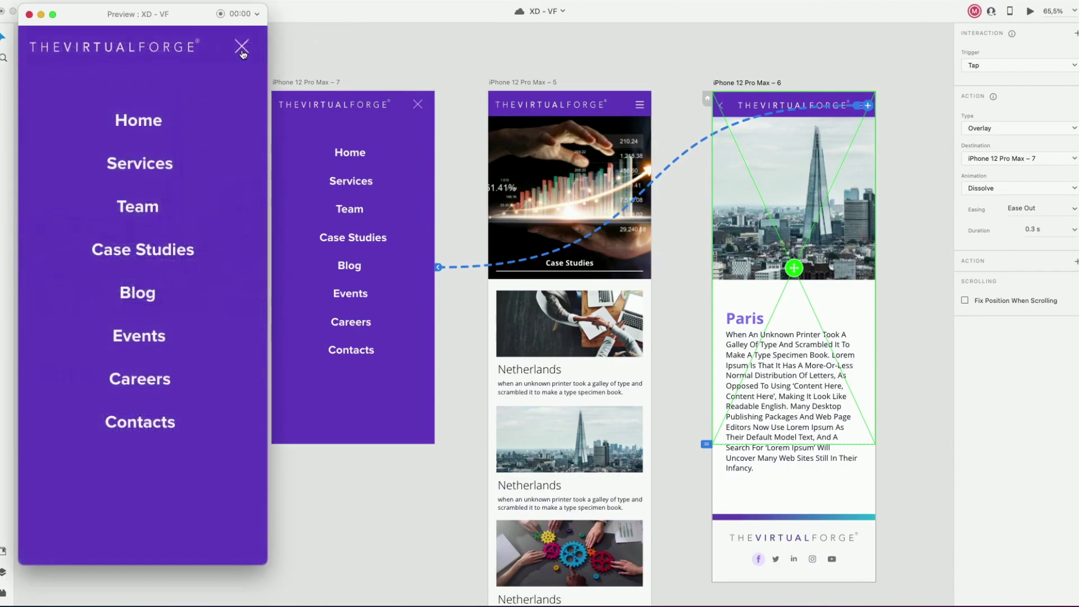
click(242, 51)
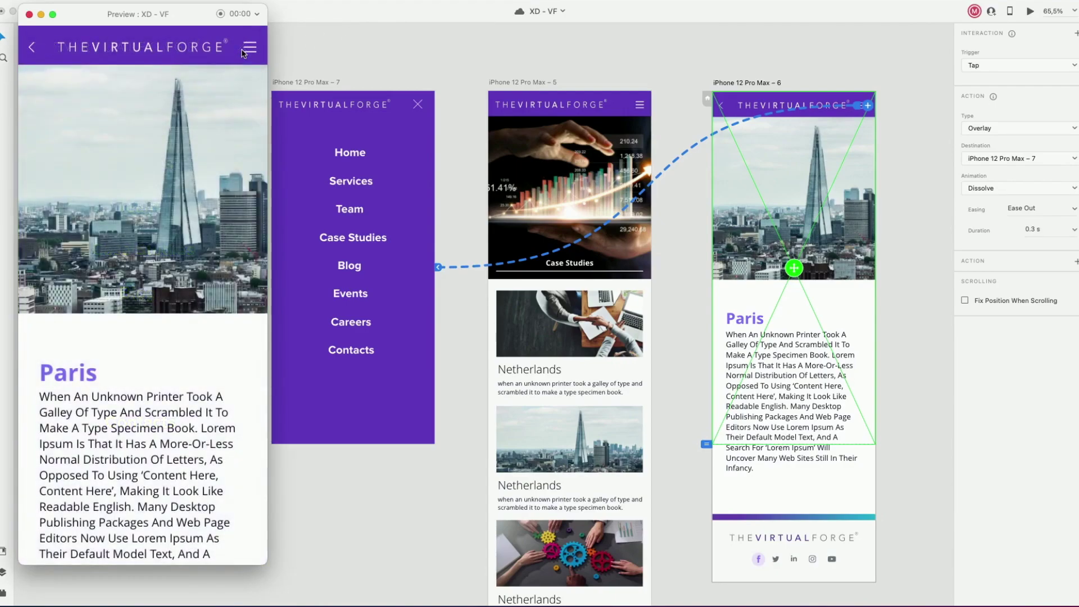
click(723, 110)
Set the Paris page's back arrow to Previous Artboard and test it in the preview.
click(723, 111)
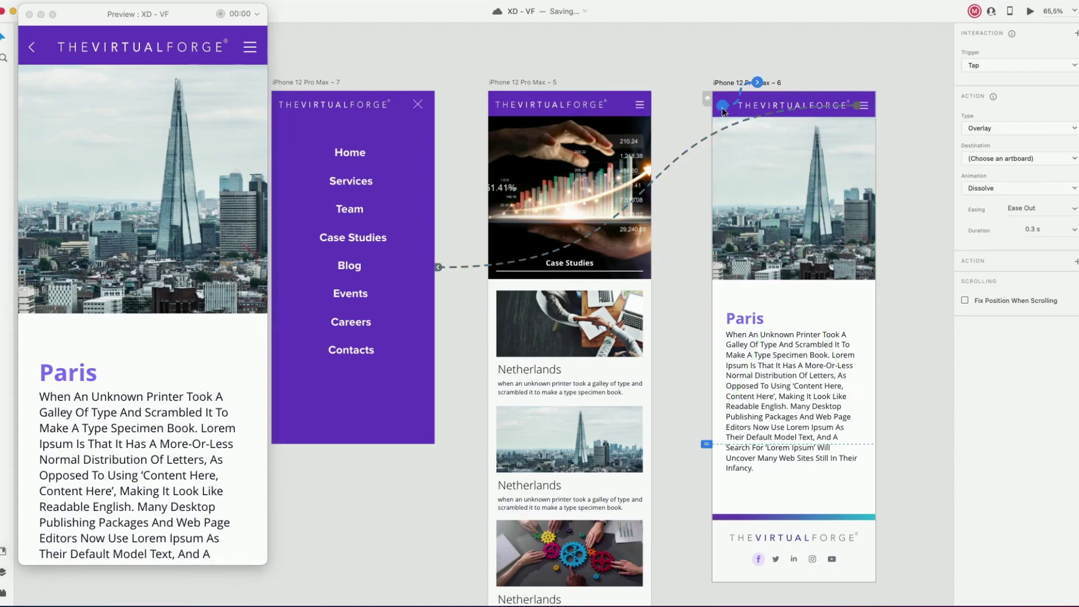
click(1002, 129)
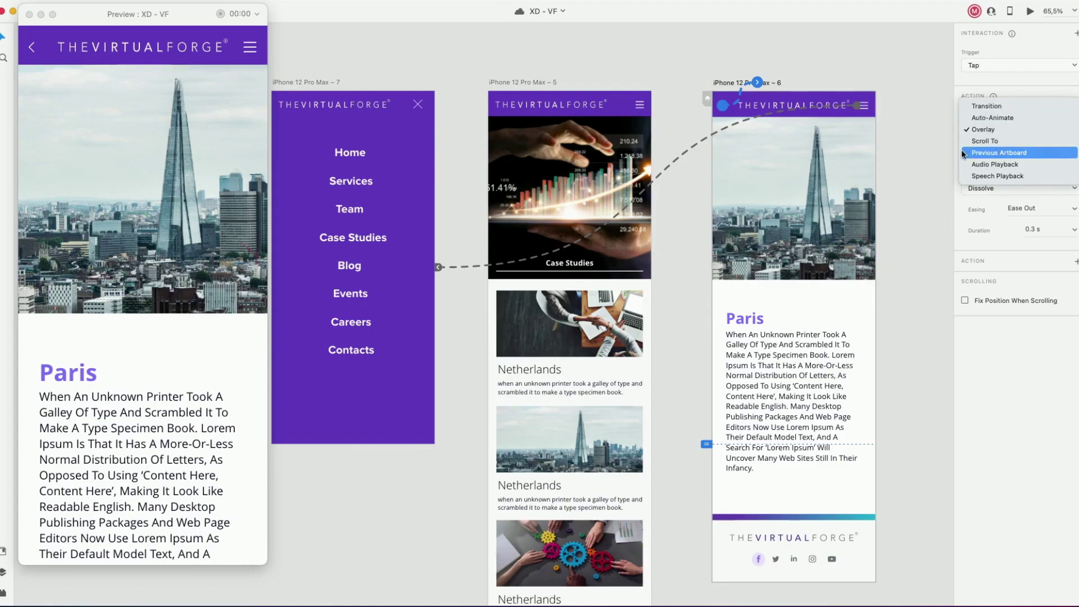
click(984, 155)
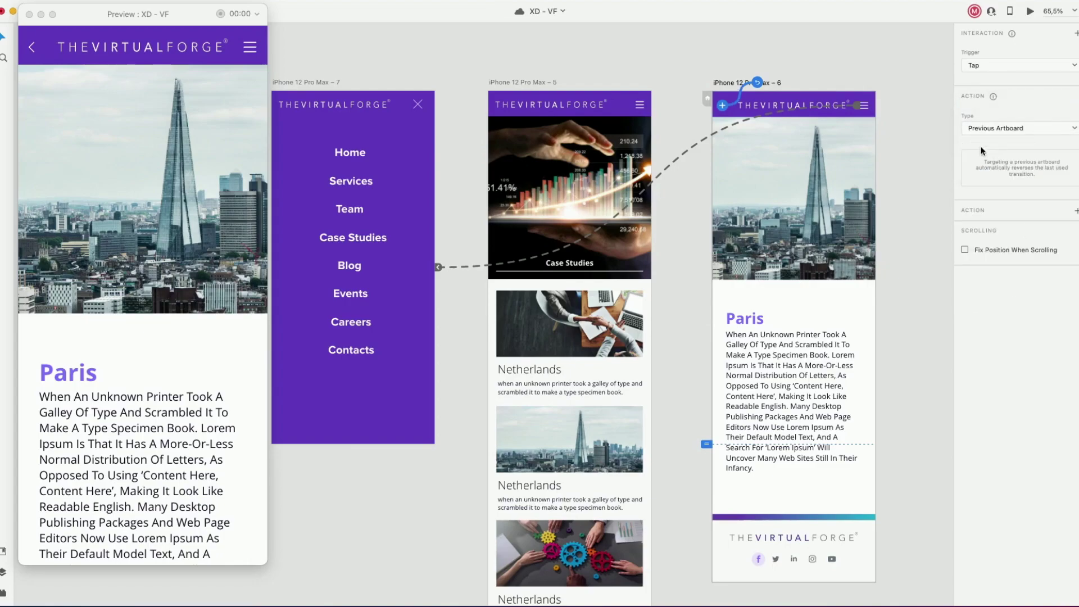
click(32, 49)
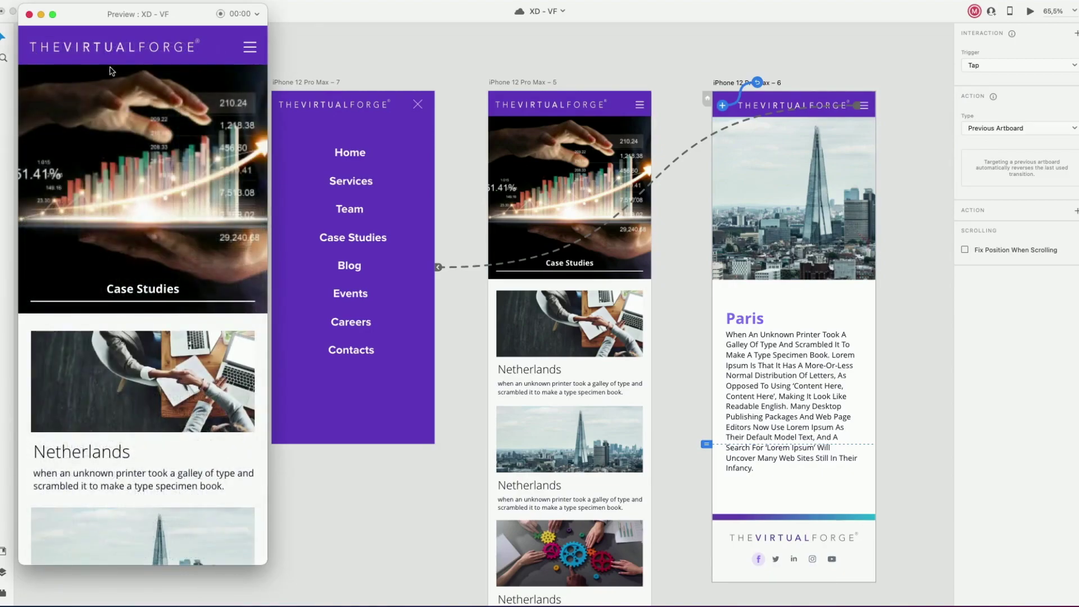
In the preview, open Paris from its card, use the menu to reach Case Studies, scroll, then close the preview.
scroll(174, 168, down, 6)
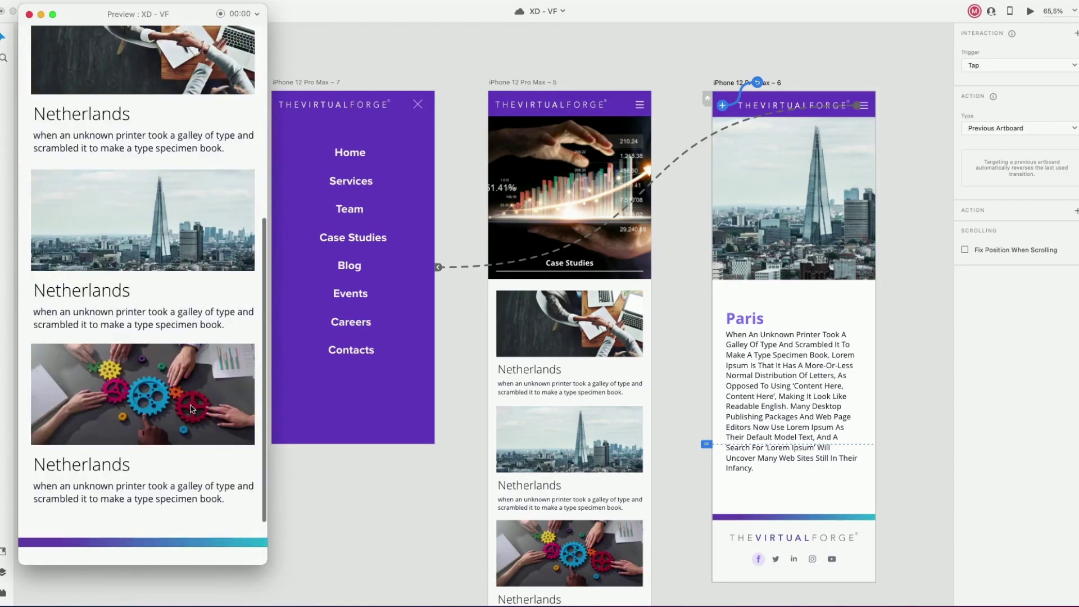
scroll(191, 408, up, 8)
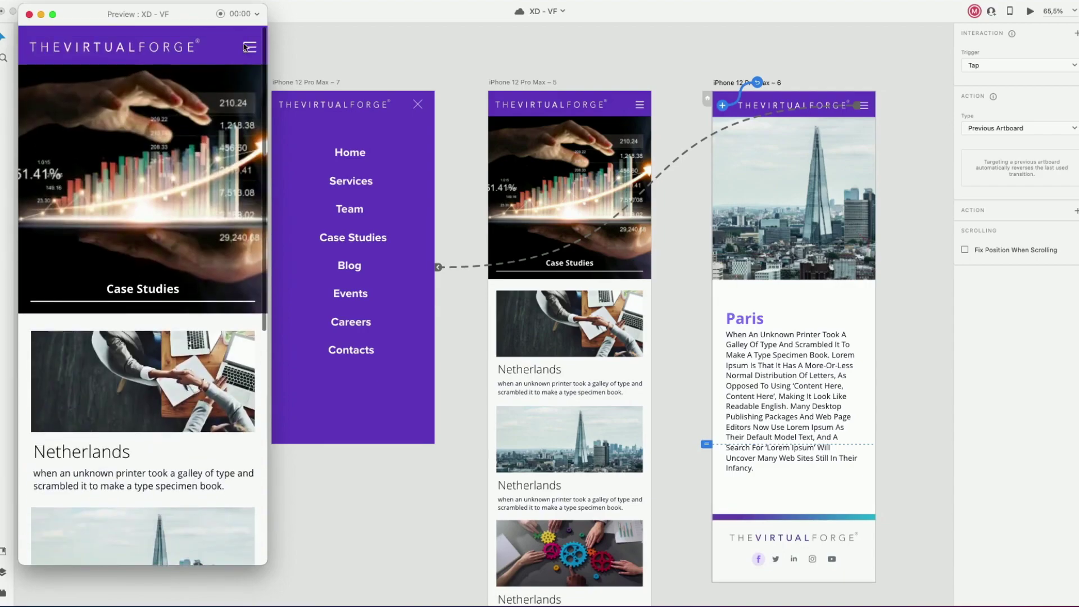
scroll(194, 349, down, 3)
click(151, 476)
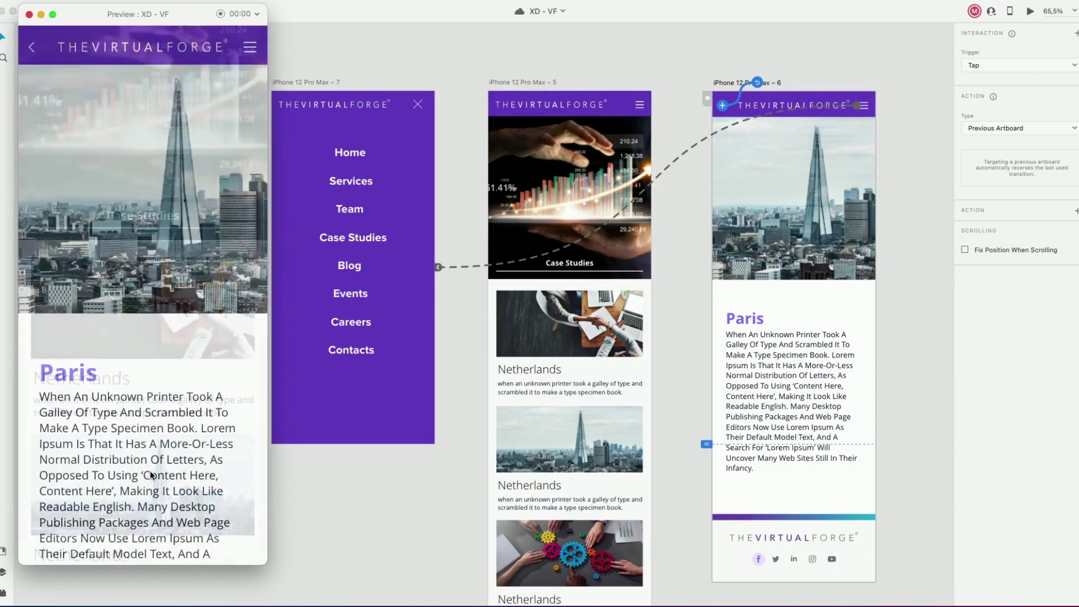
click(250, 48)
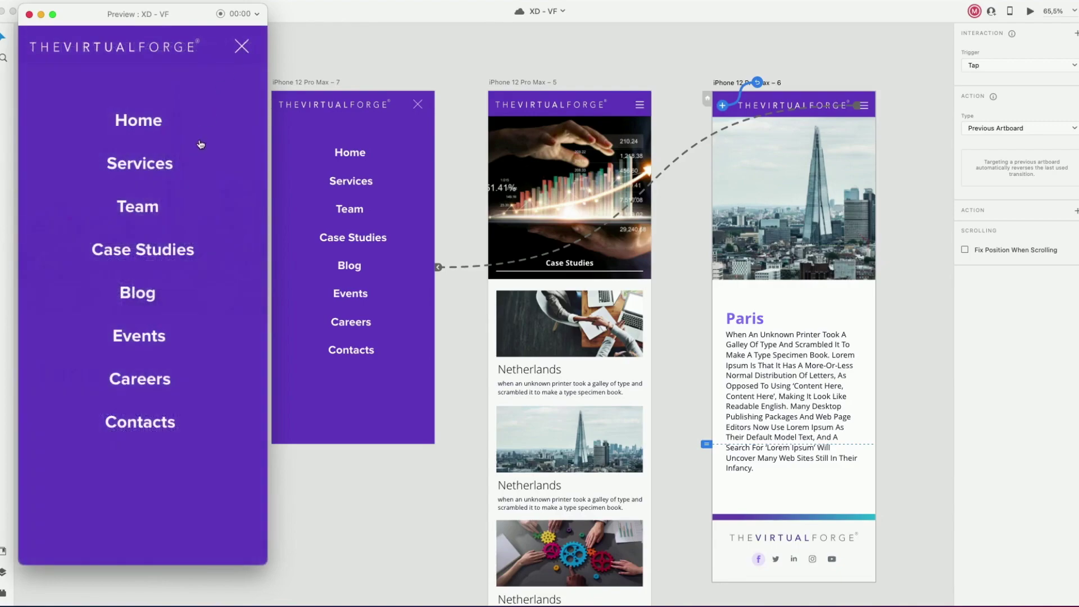
click(160, 250)
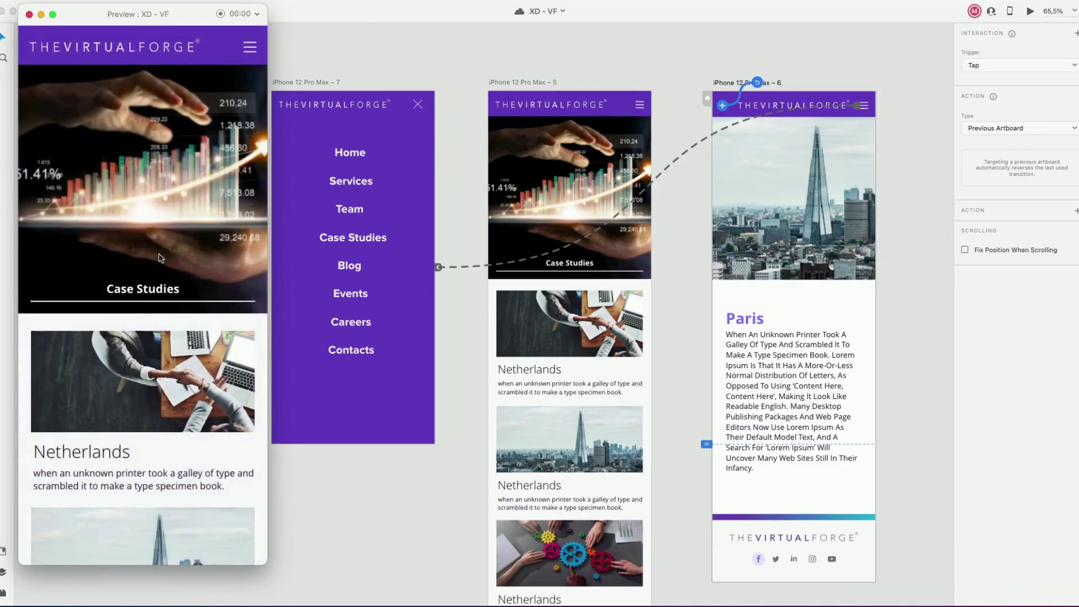
scroll(164, 347, down, 5)
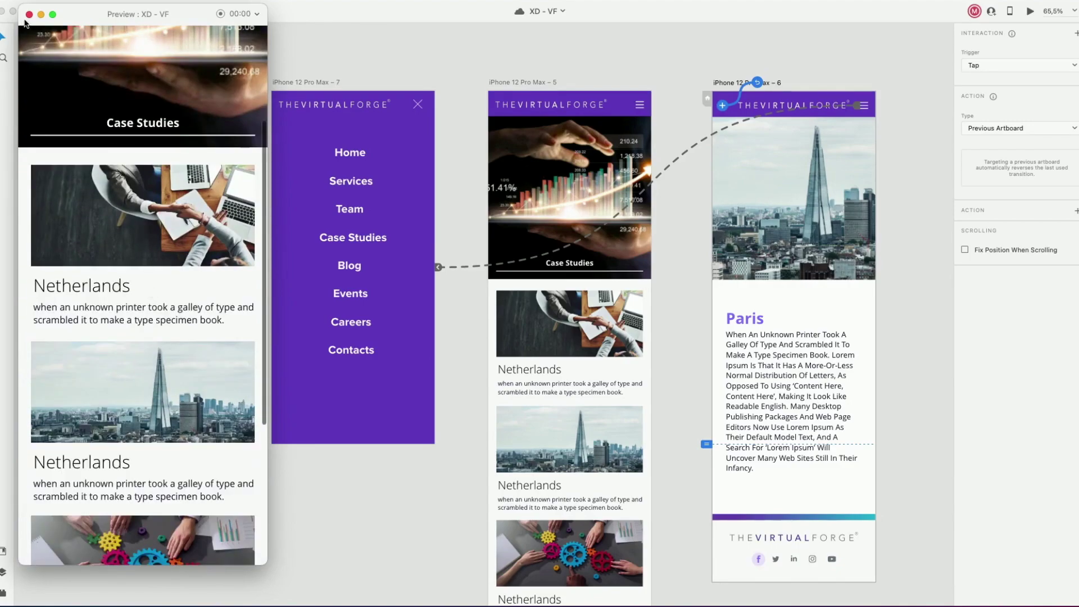
click(28, 14)
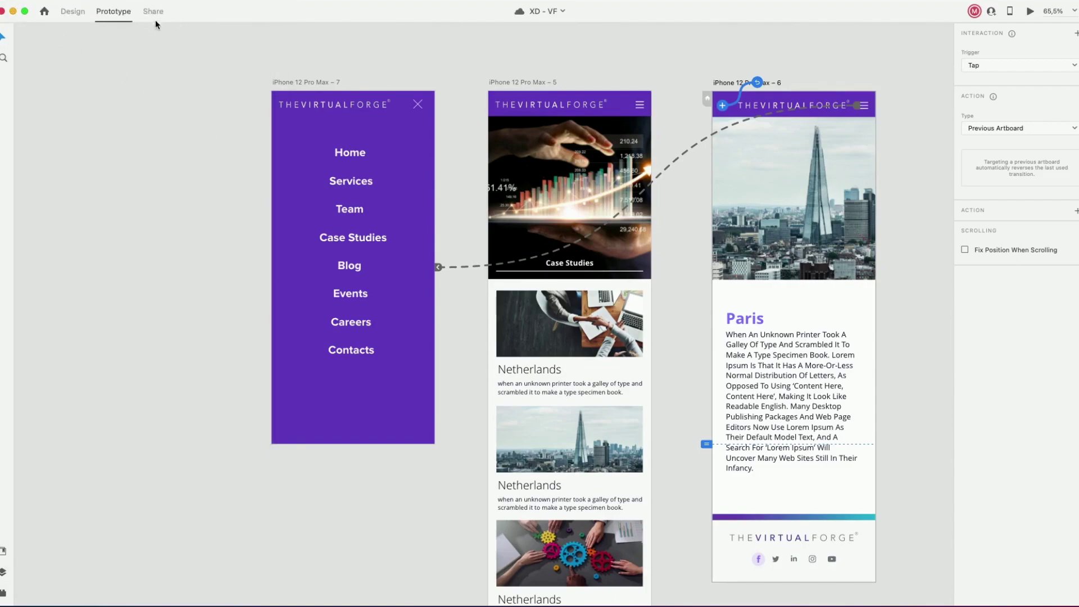
Mark the iPhone 12 Pro Max – 5 Case Studies artboard as Flow 1's home screen.
click(519, 81)
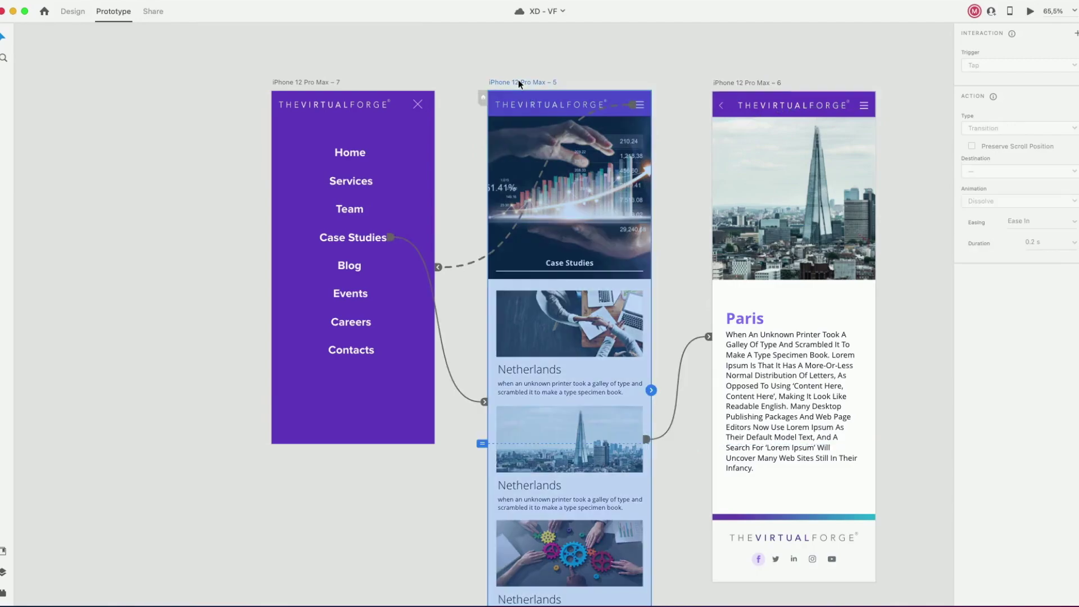
click(482, 97)
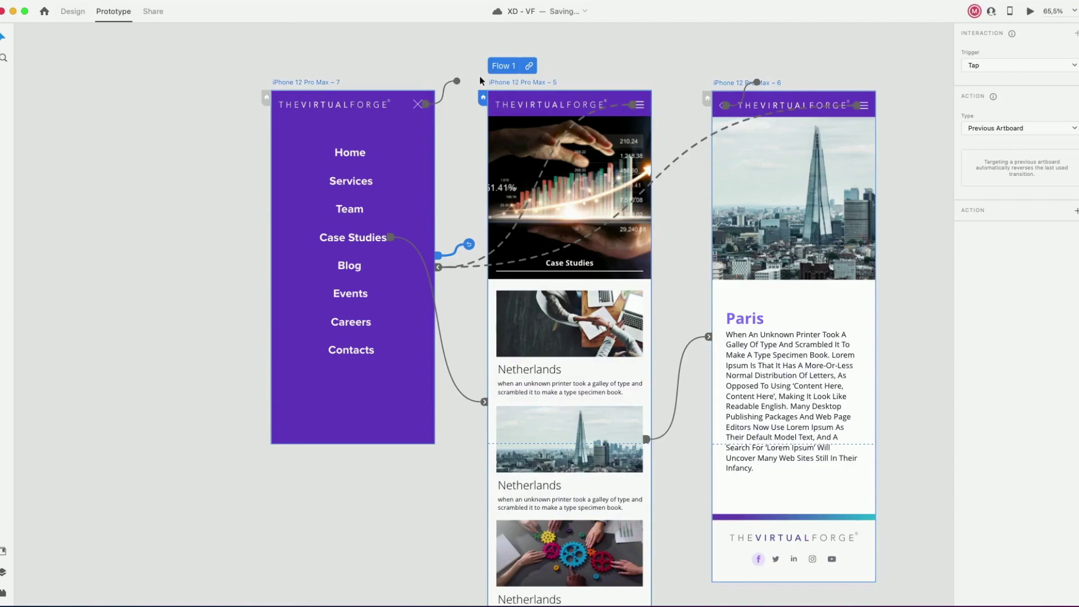
In Share mode, keep the Design Review view setting and update the Flow 1 link.
click(155, 14)
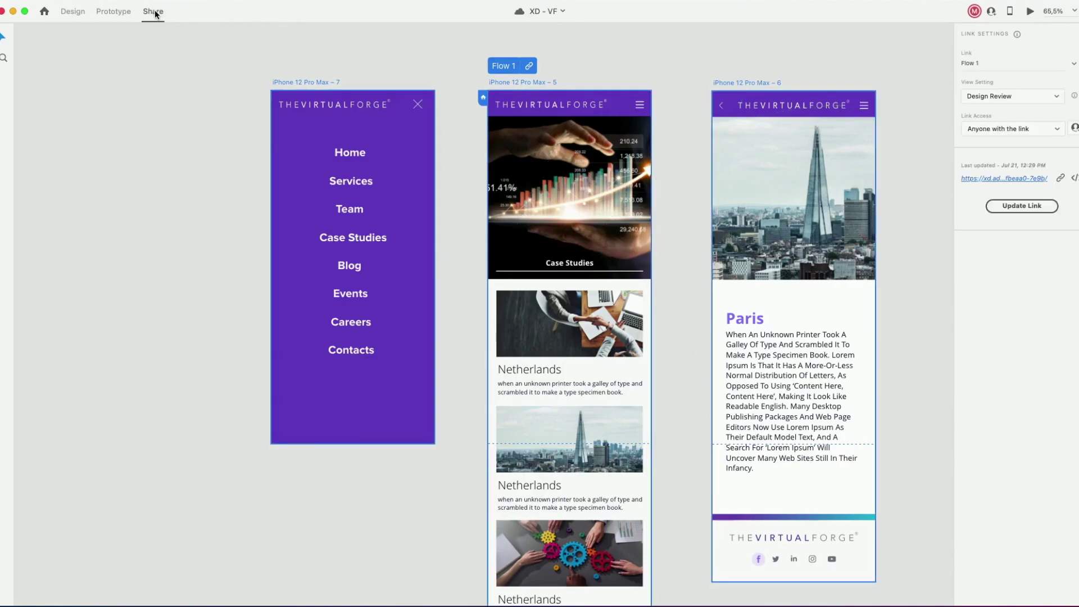
drag(618, 65, 504, 133)
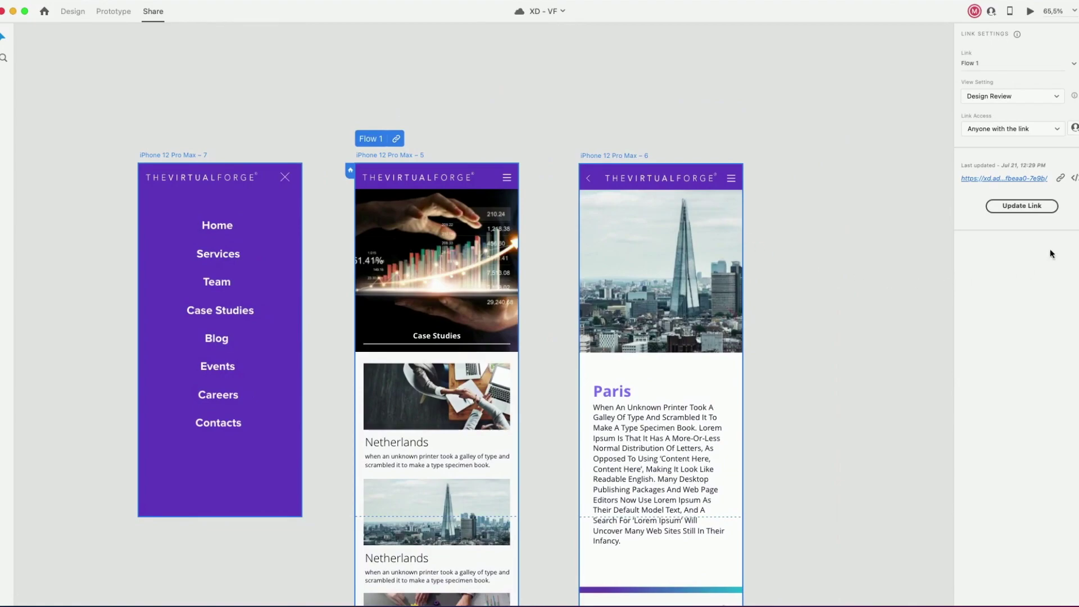
click(1011, 98)
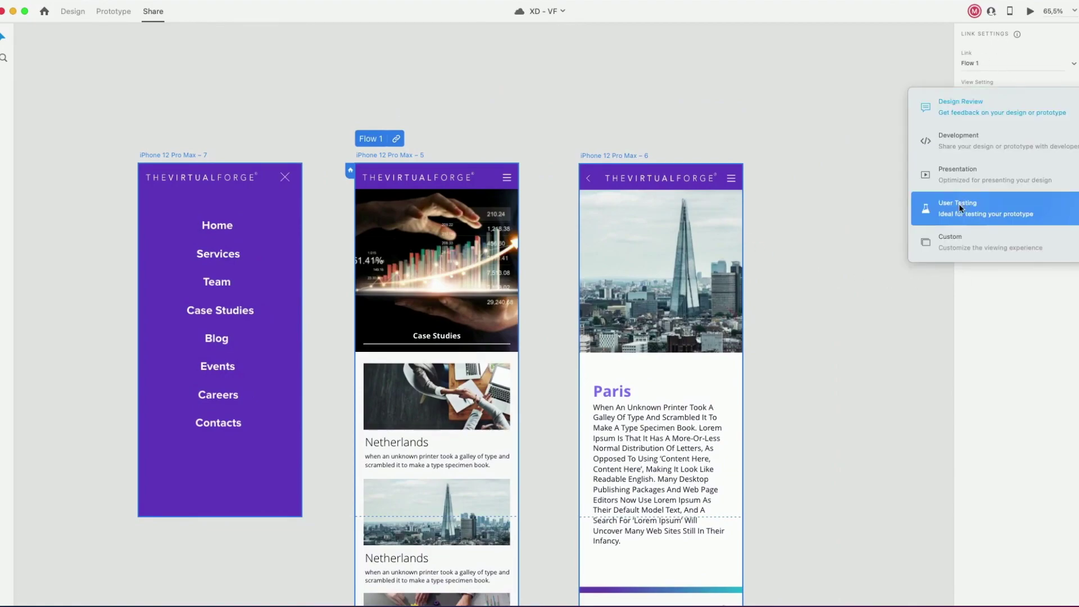
click(981, 106)
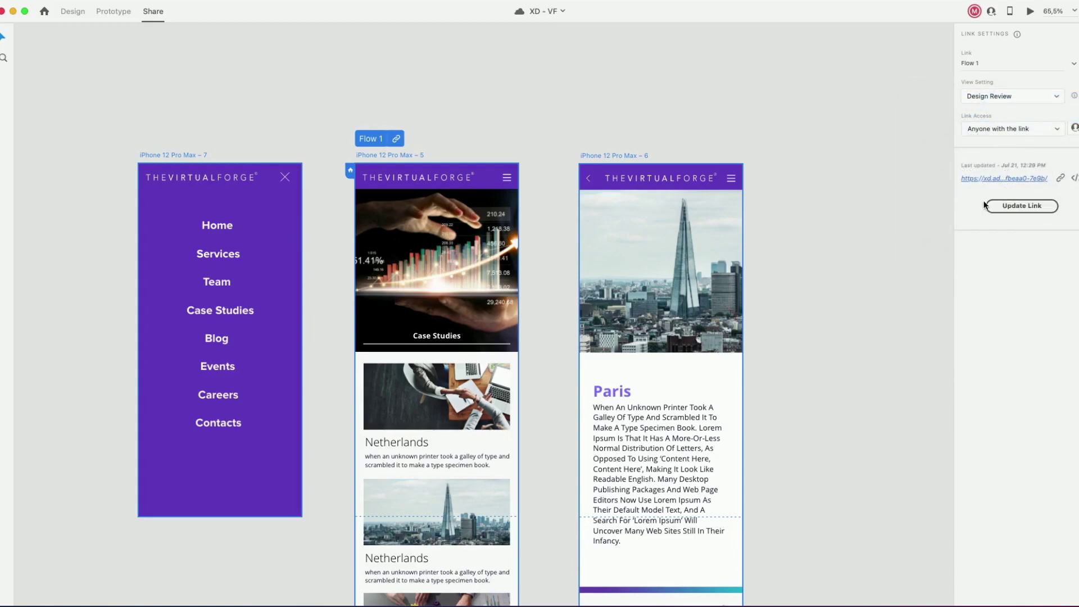
click(1039, 208)
Copy the published link and open it in the browser.
click(1060, 180)
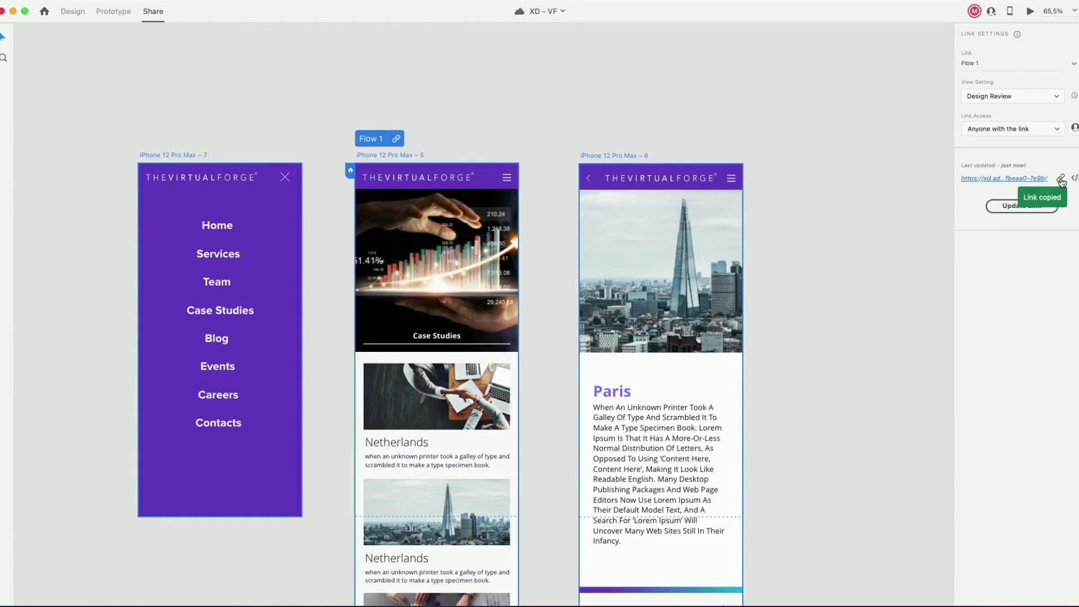
click(1004, 180)
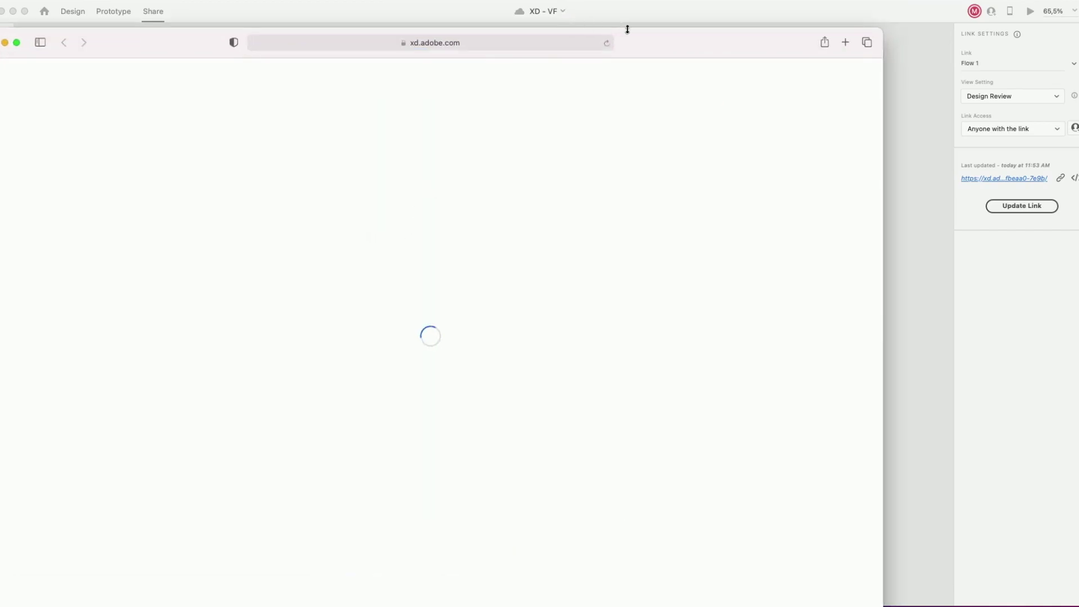
drag(641, 46, 676, 34)
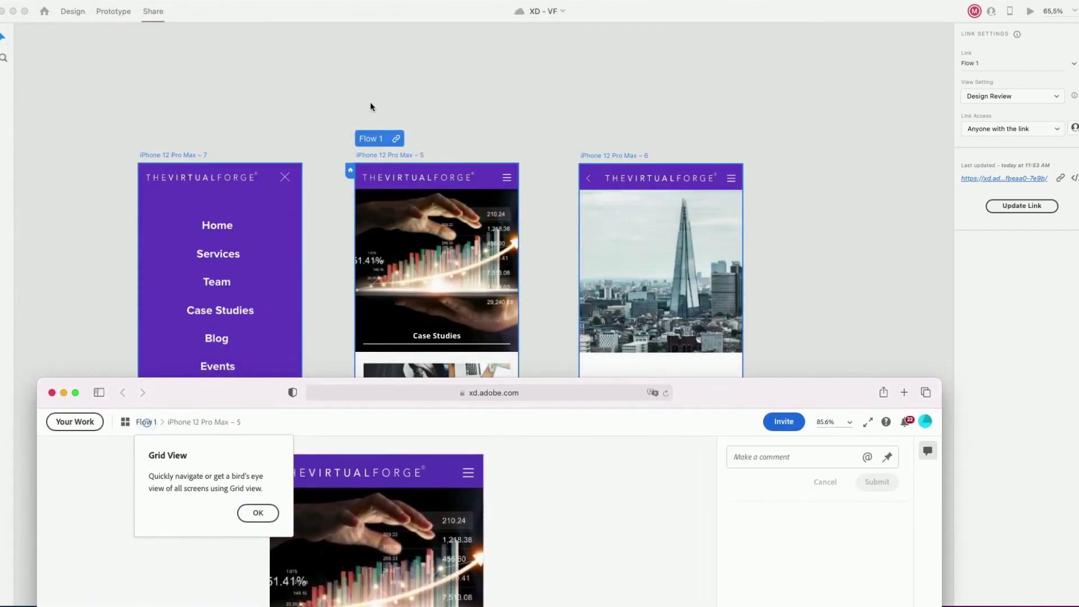
Dismiss the Grid View tip and navigate from the hamburger menu to Case Studies.
drag(691, 393, 698, 34)
click(249, 151)
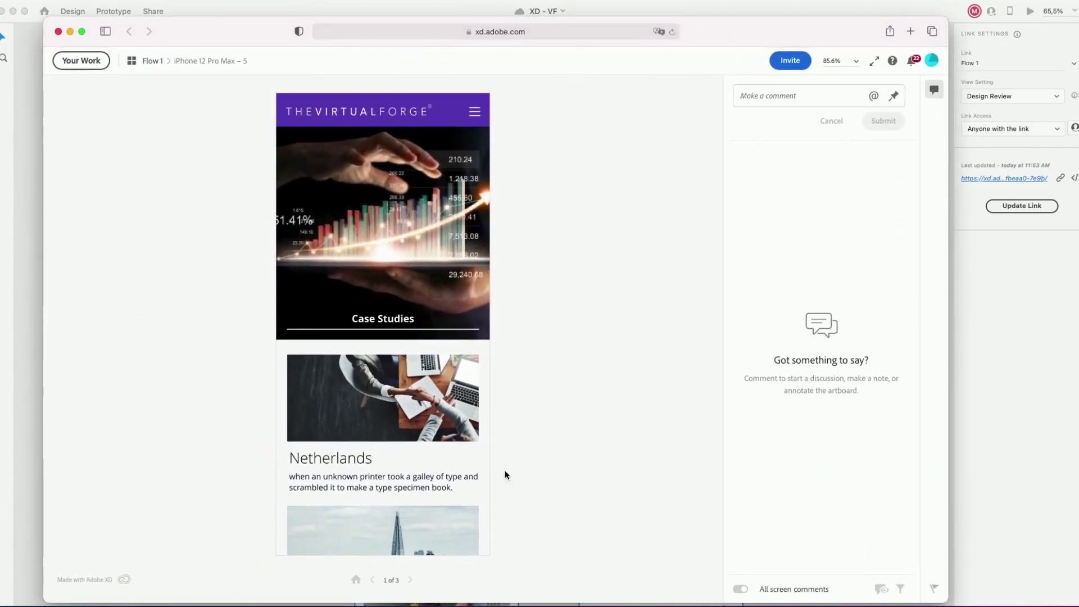
click(474, 111)
click(484, 96)
click(488, 95)
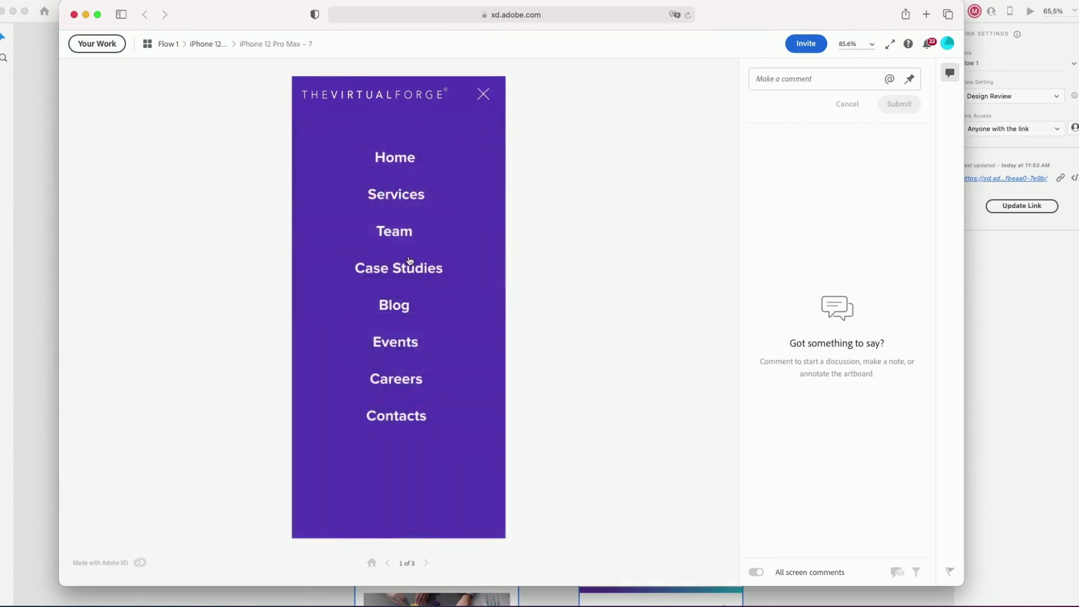
click(406, 269)
Open the Paris detail, return with the back arrow, and step through screens with the next/previous arrows.
scroll(417, 487, down, 10)
click(429, 209)
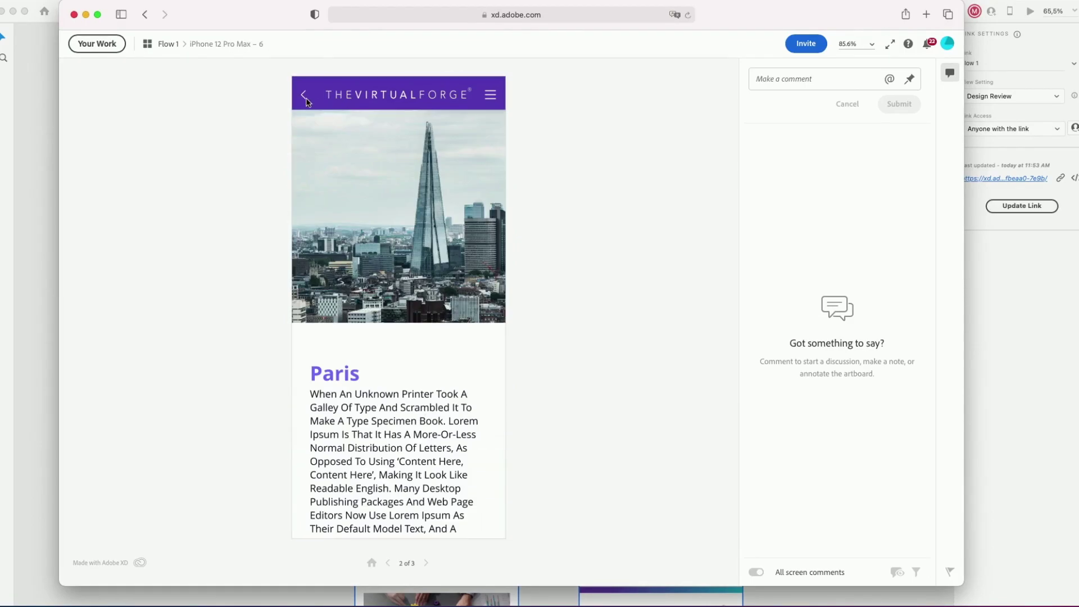
click(305, 97)
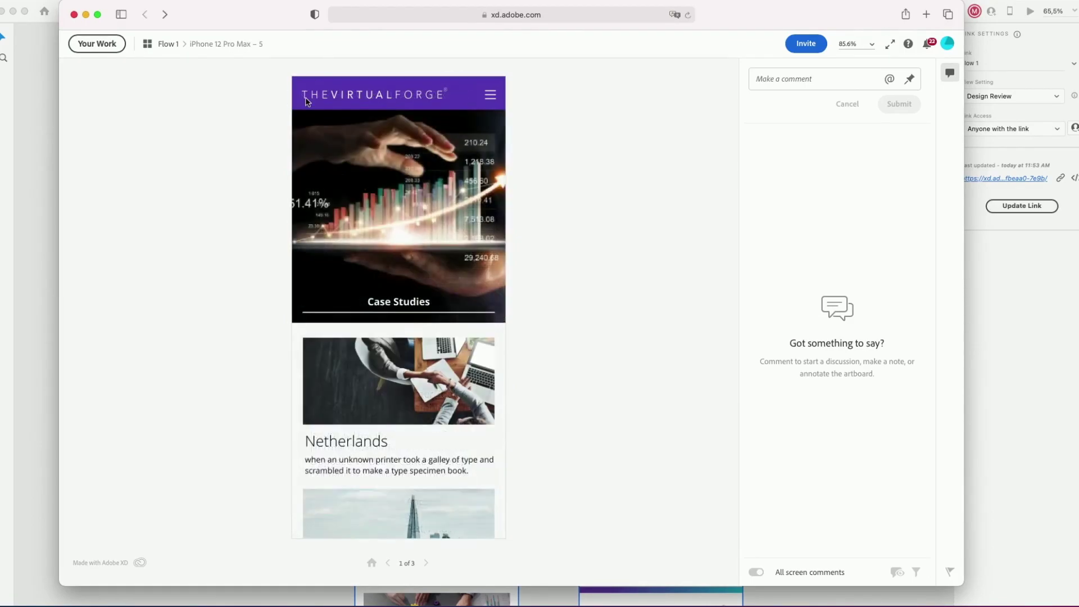
click(426, 563)
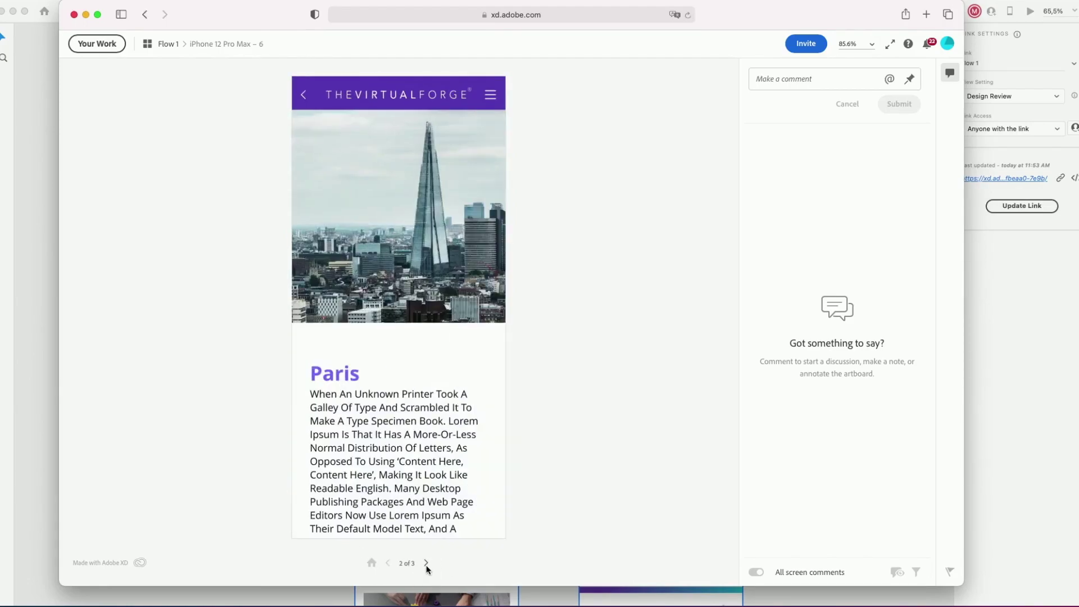
click(426, 563)
click(372, 562)
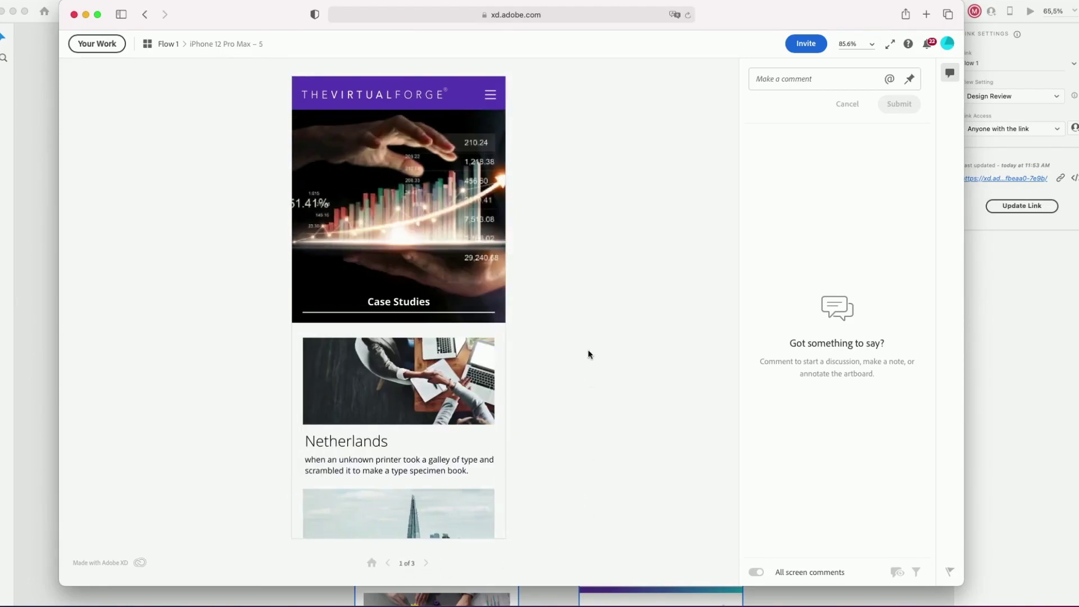
click(813, 47)
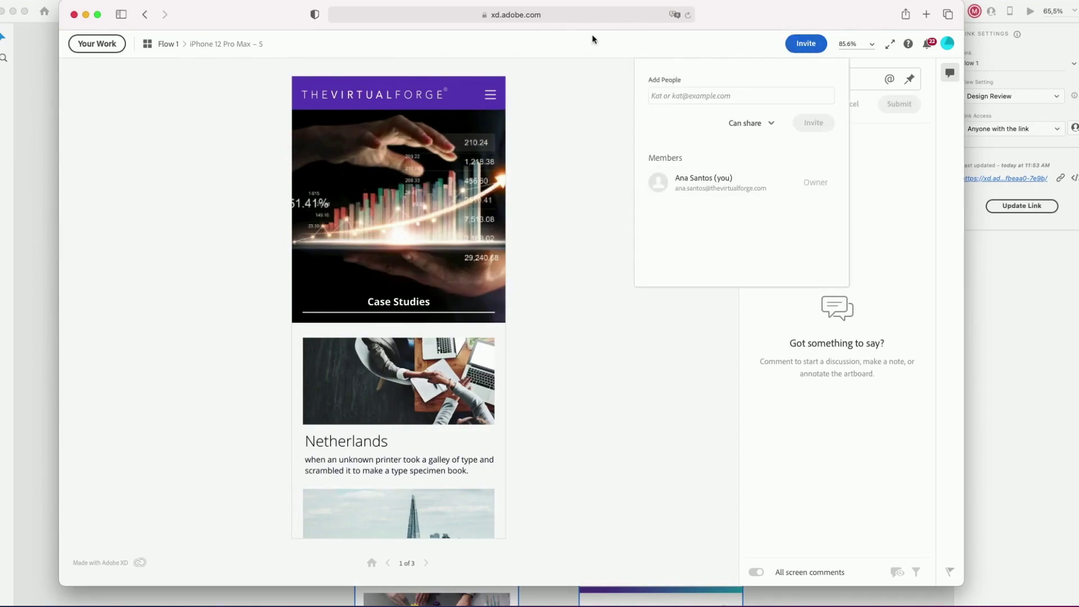
click(806, 48)
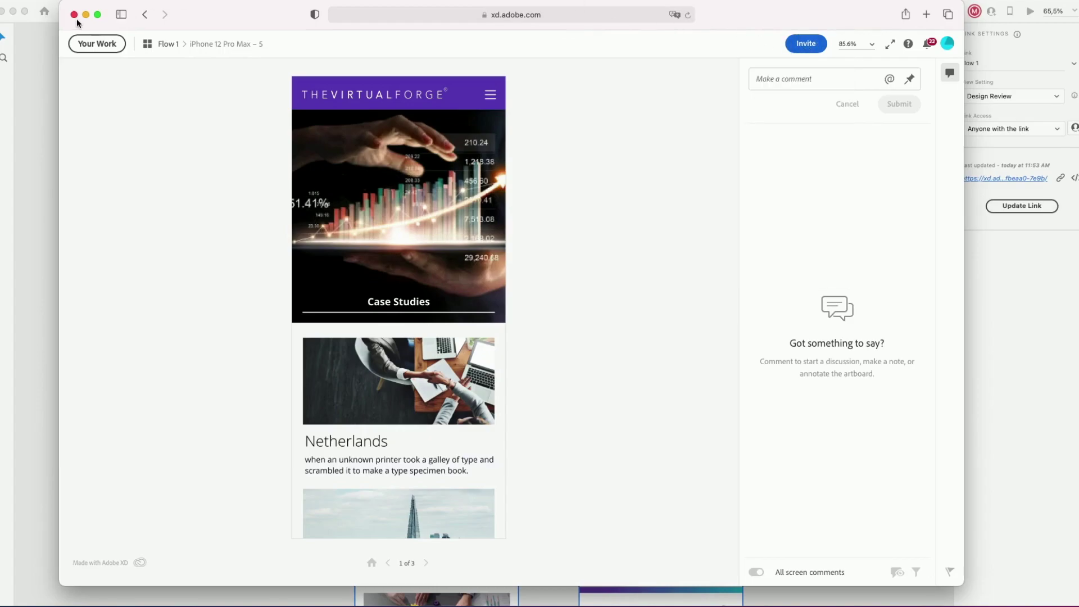